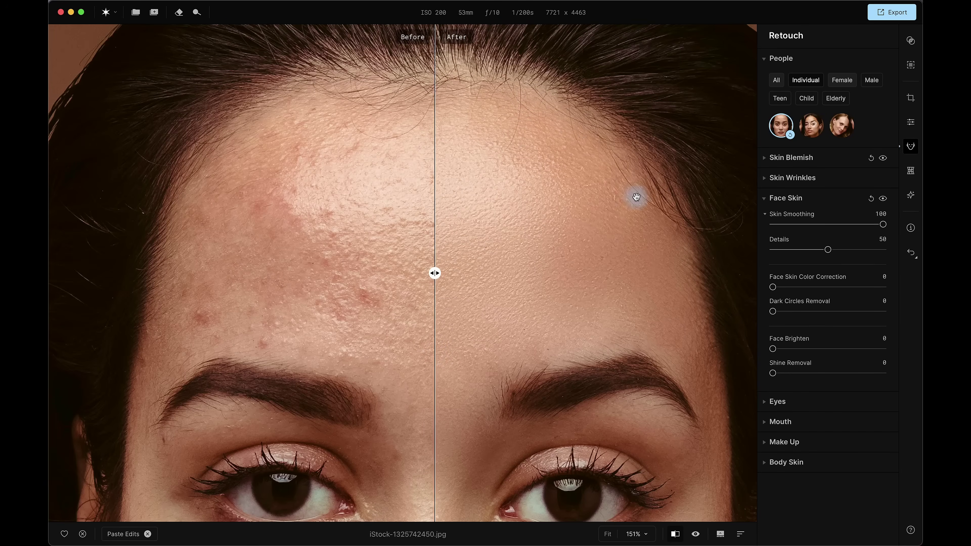
Leave the split before/after comparison and set Dark Circles Removal to 25, toggling the Face Skin edits to compare
{"action": "left_click", "coordinate": [675, 533]}
{"action": "scroll", "coordinate": [518, 386], "scroll_direction": "down", "scroll_amount": 5}
{"action": "left_click_drag", "start_coordinate": [510, 445], "coordinate": [553, 307]}
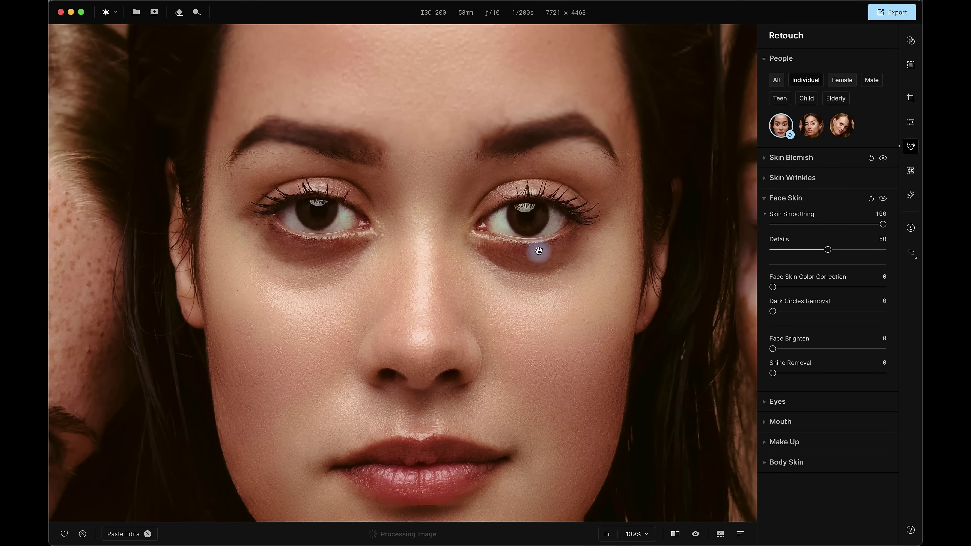
{"action": "left_click", "coordinate": [773, 311]}
{"action": "left_click_drag", "start_coordinate": [773, 309], "coordinate": [803, 318]}
{"action": "left_click", "coordinate": [882, 204]}
{"action": "left_click", "coordinate": [882, 200]}
{"action": "left_click", "coordinate": [883, 200]}
{"action": "left_click", "coordinate": [883, 199]}
{"action": "left_click", "coordinate": [883, 200]}
{"action": "left_click", "coordinate": [883, 200]}
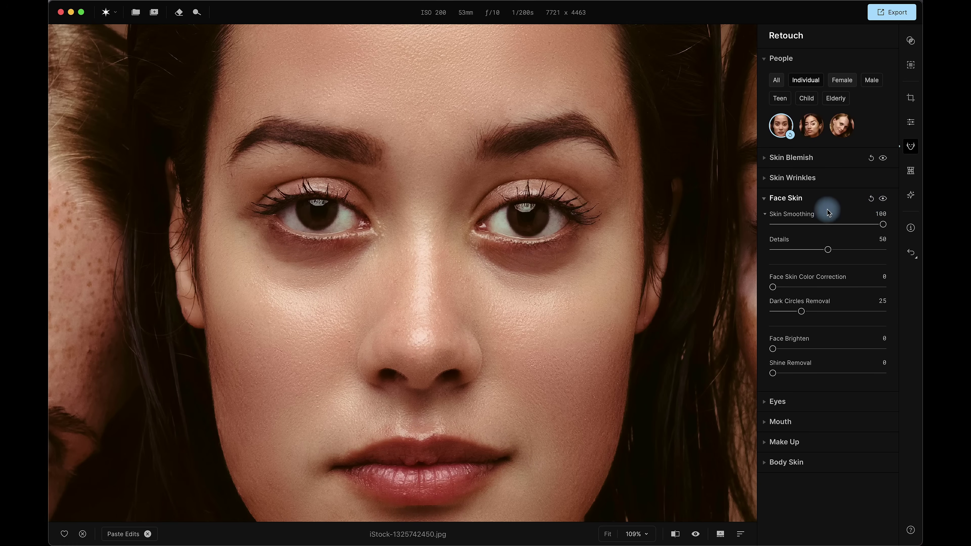
Brighten the selected woman's face by setting Face Brighten to 10
{"action": "left_click_drag", "start_coordinate": [772, 349], "coordinate": [813, 355]}
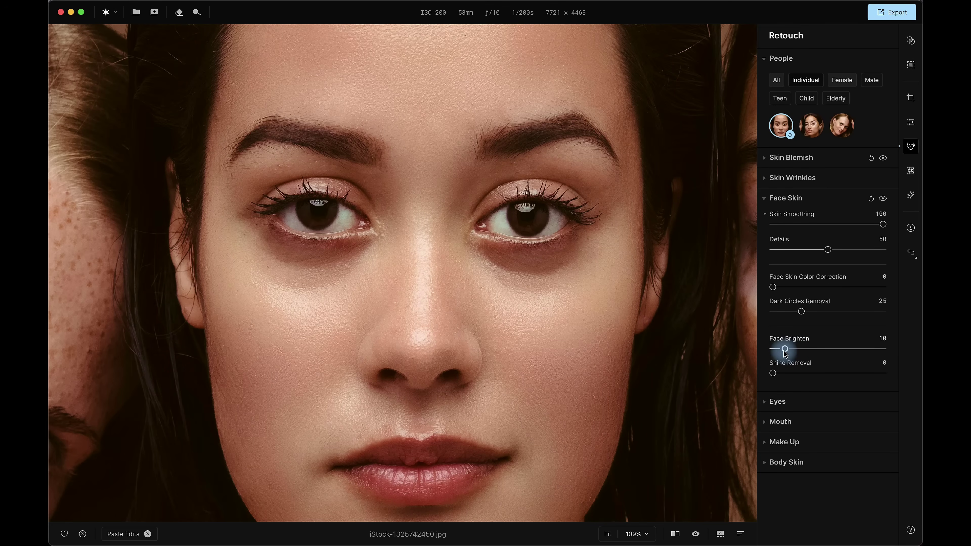
{"action": "left_click_drag", "start_coordinate": [784, 352], "coordinate": [784, 349]}
{"action": "left_click", "coordinate": [416, 354]}
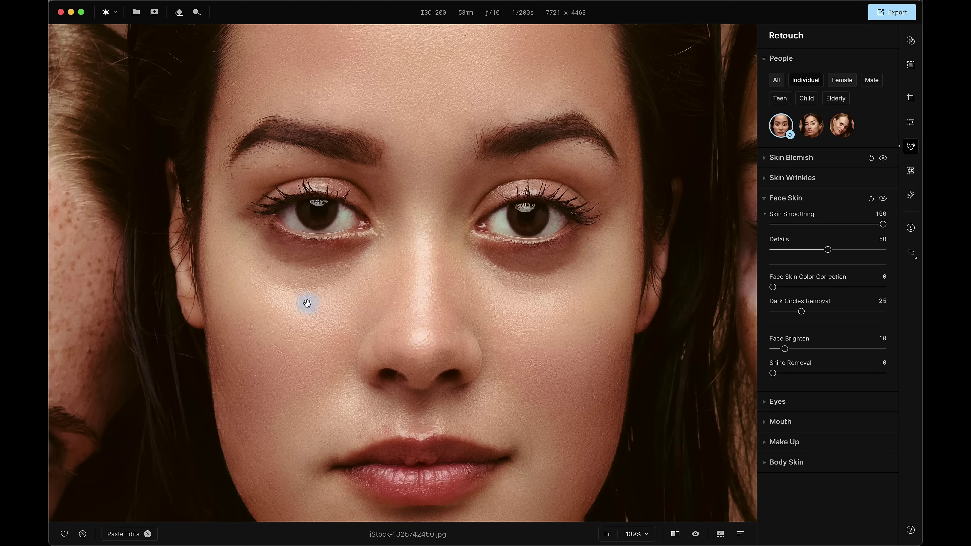
Set Shine Removal to 30 for the face and compare the Face Skin edits on and off
{"action": "left_click", "coordinate": [772, 373]}
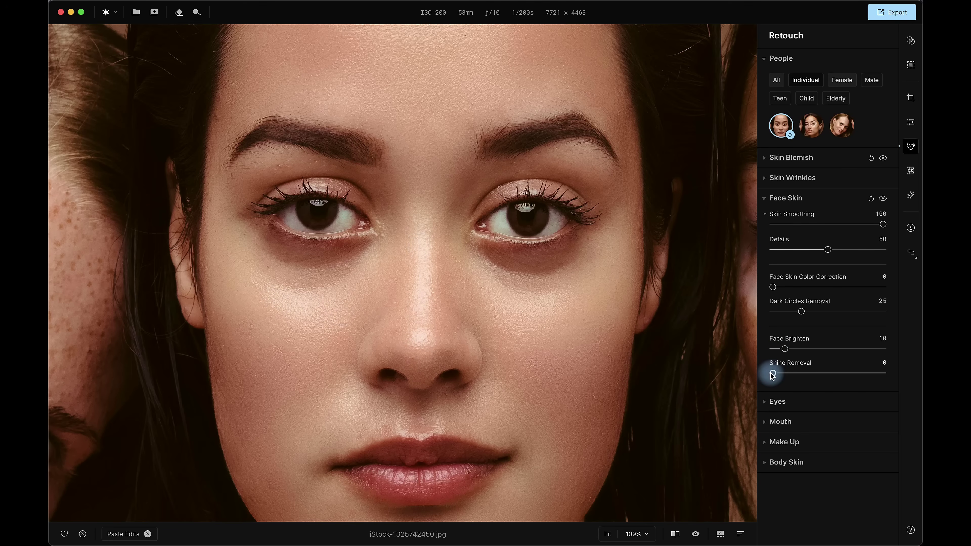
{"action": "left_click_drag", "start_coordinate": [779, 374], "coordinate": [882, 373]}
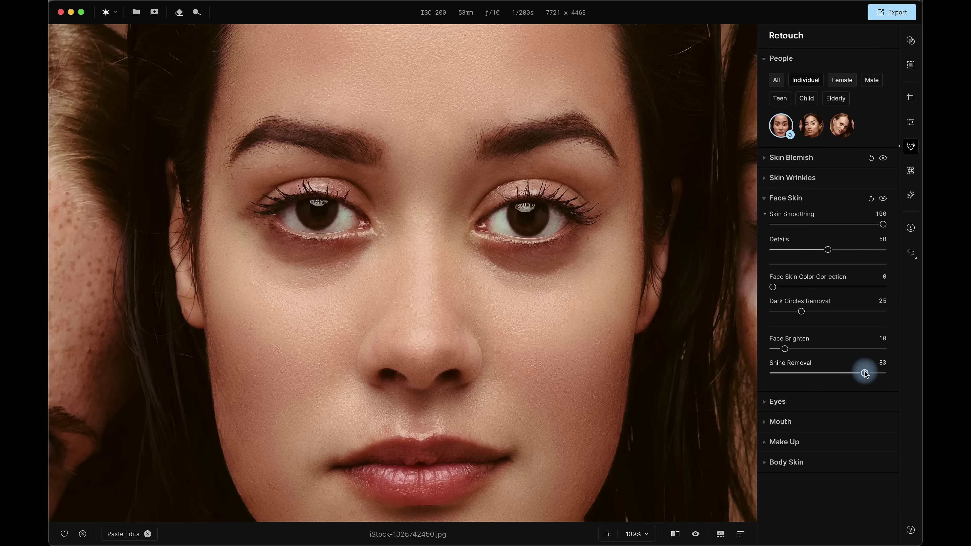
{"action": "left_click_drag", "start_coordinate": [864, 373], "coordinate": [795, 384]}
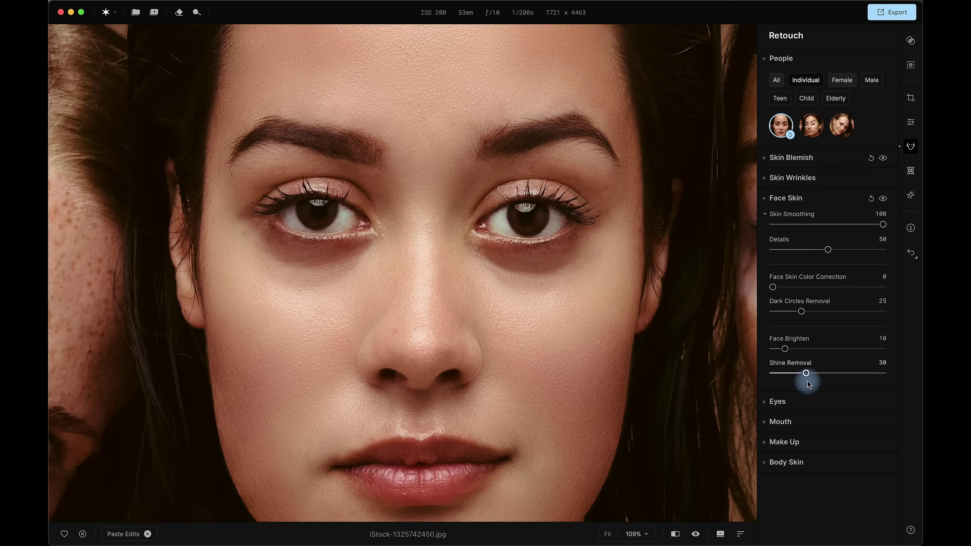
{"action": "left_click", "coordinate": [883, 199]}
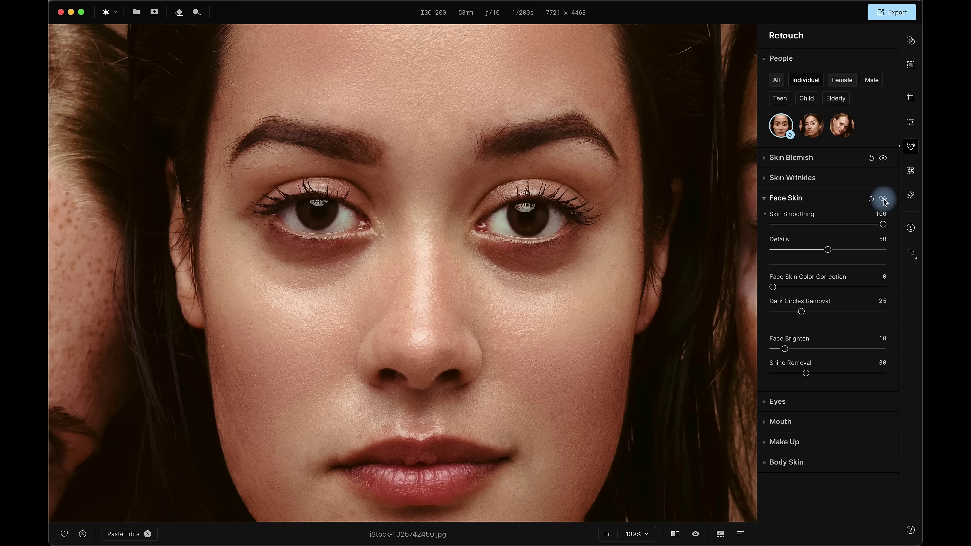
{"action": "left_click", "coordinate": [884, 199]}
Set Eye Whitening to 75 and Eye Enhancement to 100 for the selected woman's eyes
{"action": "left_click", "coordinate": [763, 198]}
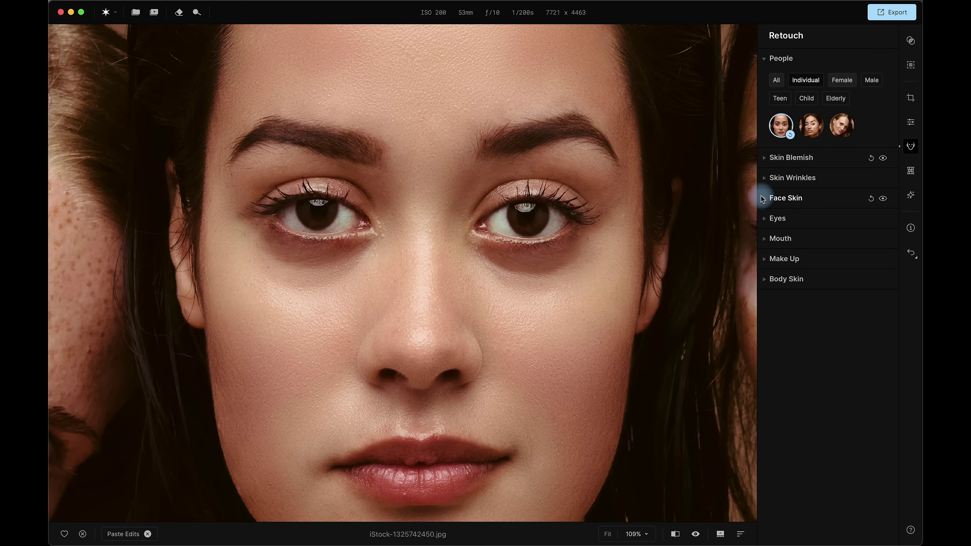
{"action": "left_click", "coordinate": [765, 219]}
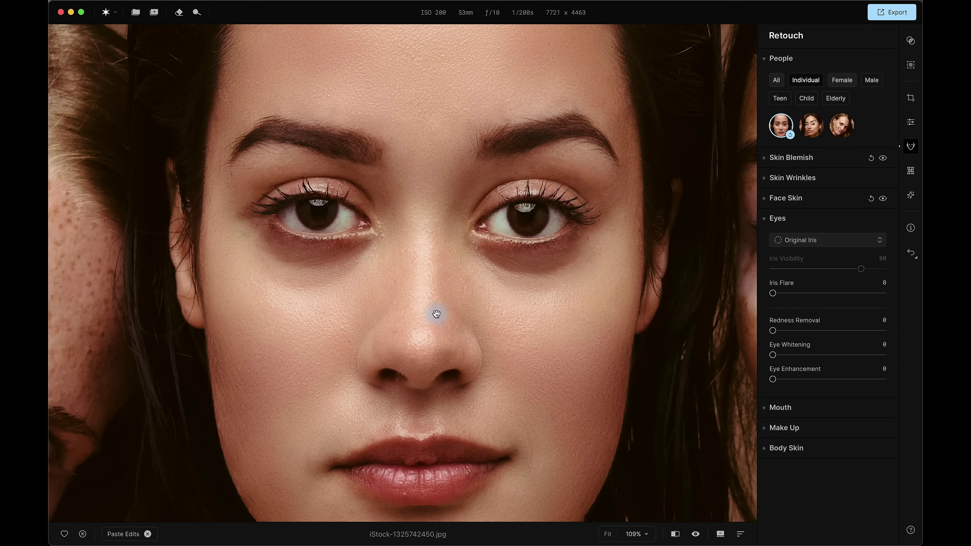
{"action": "scroll", "coordinate": [436, 314], "scroll_direction": "up", "scroll_amount": 3}
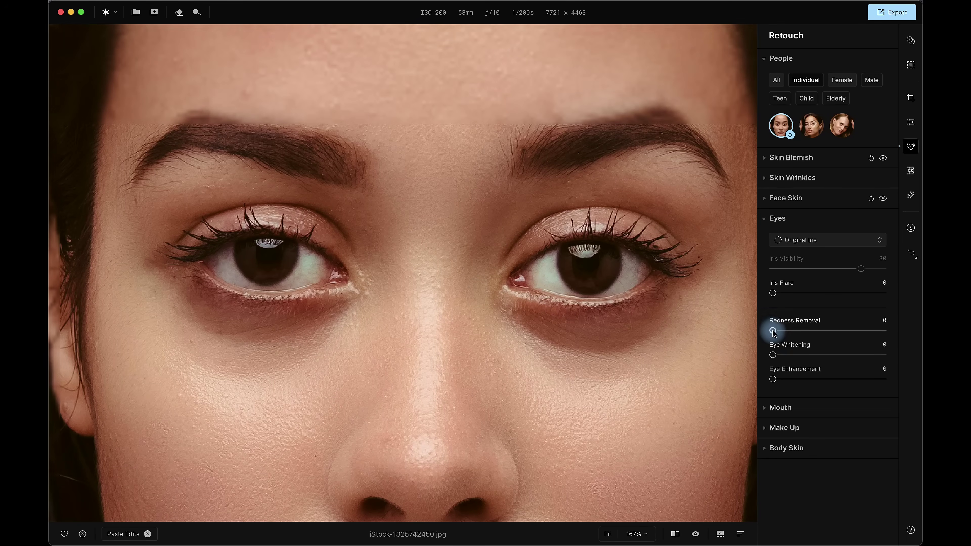
{"action": "left_click_drag", "start_coordinate": [772, 355], "coordinate": [855, 359]}
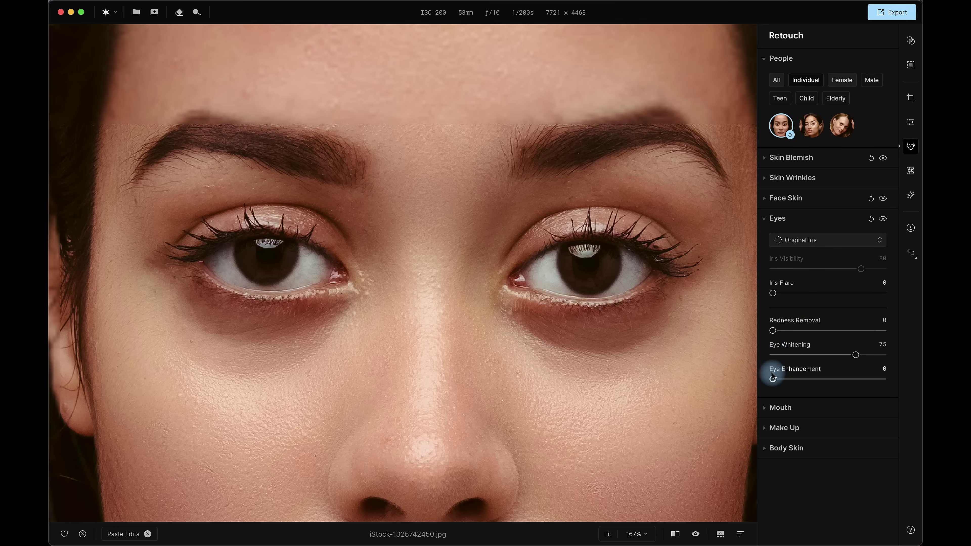
{"action": "left_click_drag", "start_coordinate": [777, 381], "coordinate": [879, 381]}
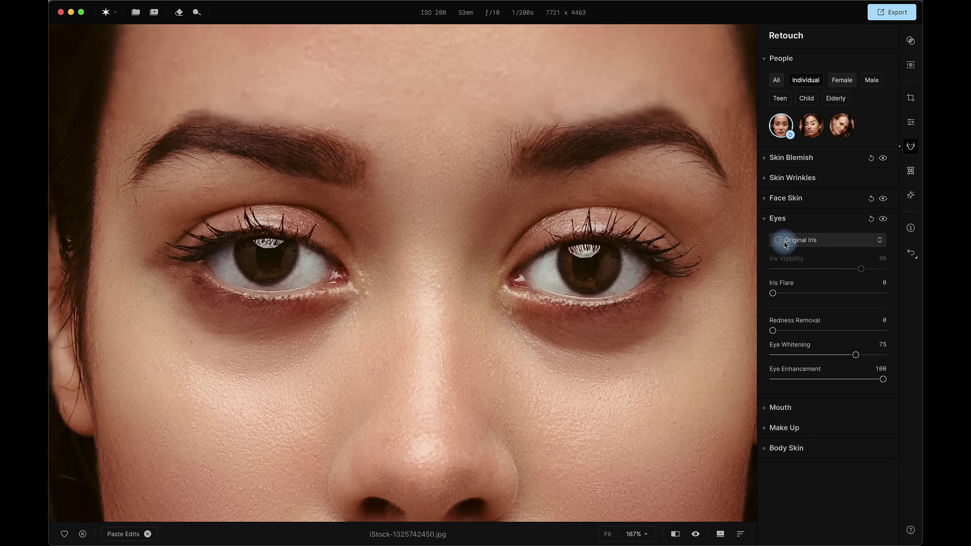
Change the iris to Brown with Iris Visibility 0 and Iris Flare about 23, comparing the Eyes edits on and off
{"action": "left_click", "coordinate": [805, 242]}
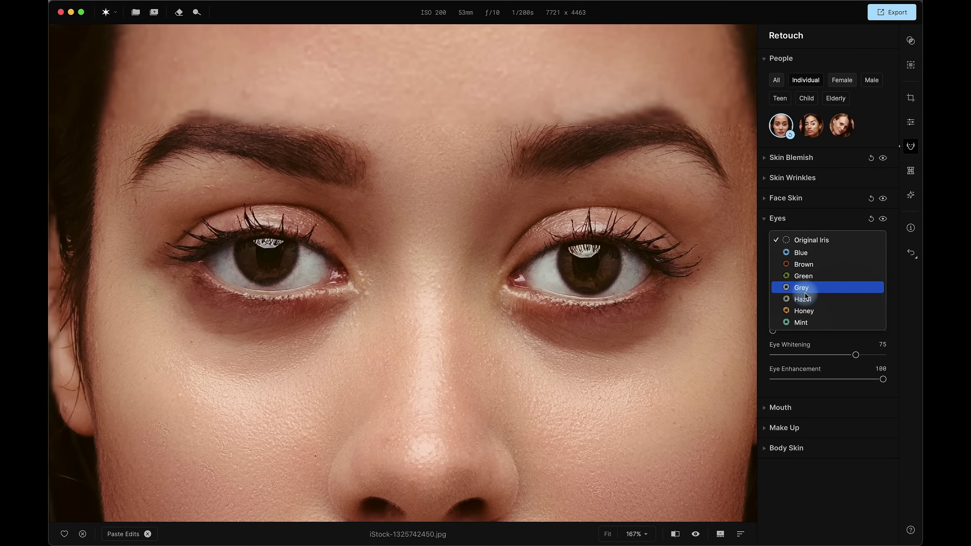
{"action": "left_click", "coordinate": [804, 264]}
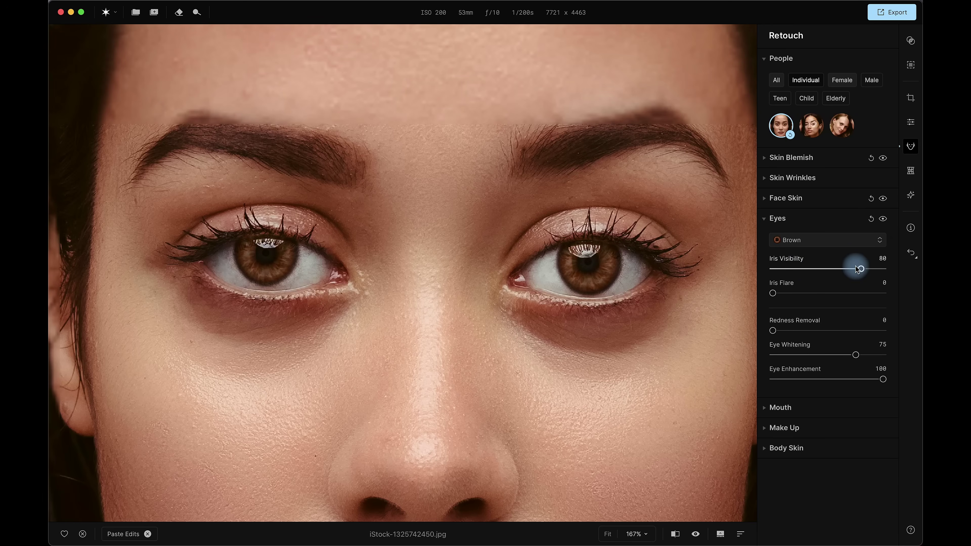
{"action": "left_click_drag", "start_coordinate": [860, 269], "coordinate": [778, 271]}
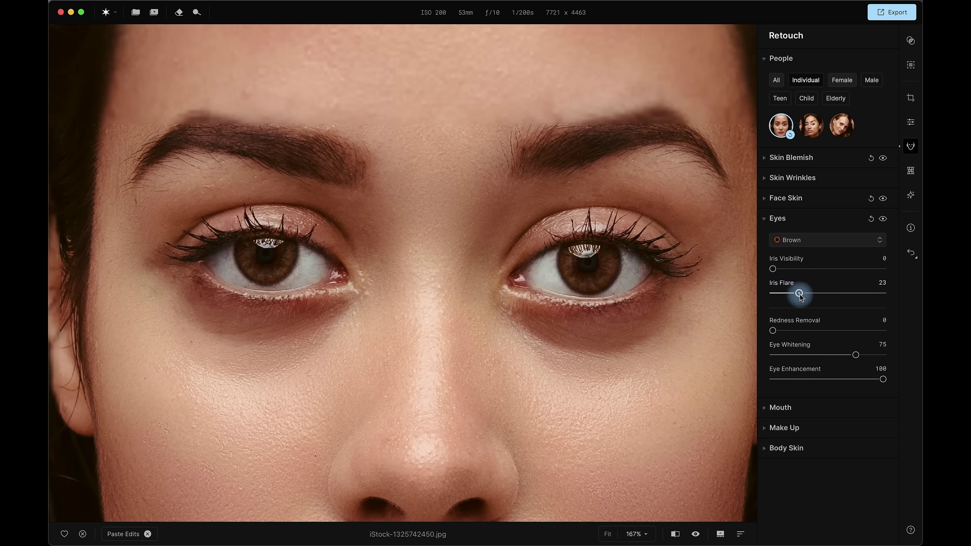
{"action": "left_click", "coordinate": [883, 219]}
{"action": "left_click", "coordinate": [883, 220]}
Raise Lips Smoothing to its maximum in the Mouth settings and compare the lips with and without it
{"action": "left_click", "coordinate": [765, 218]}
{"action": "left_click", "coordinate": [765, 238]}
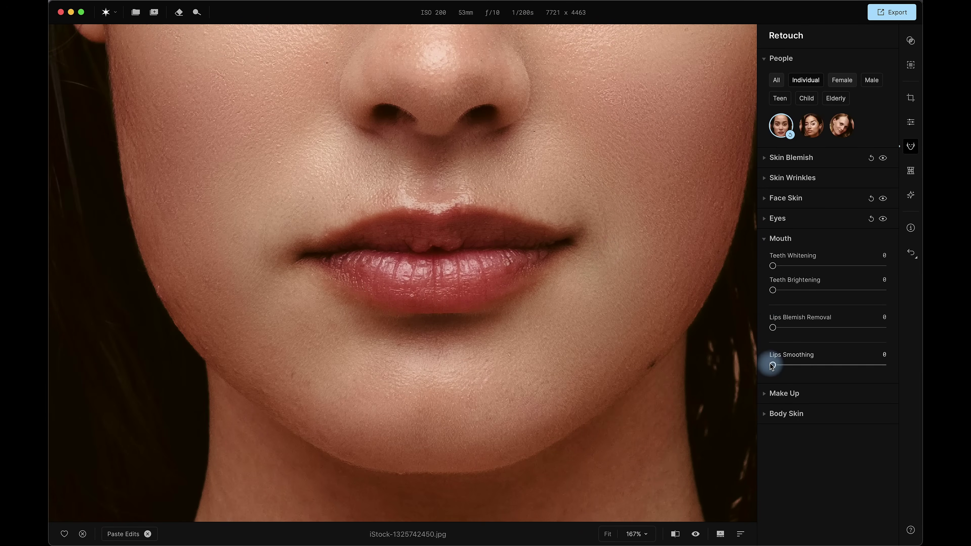
{"action": "scroll", "coordinate": [474, 317], "scroll_direction": "up", "scroll_amount": 3}
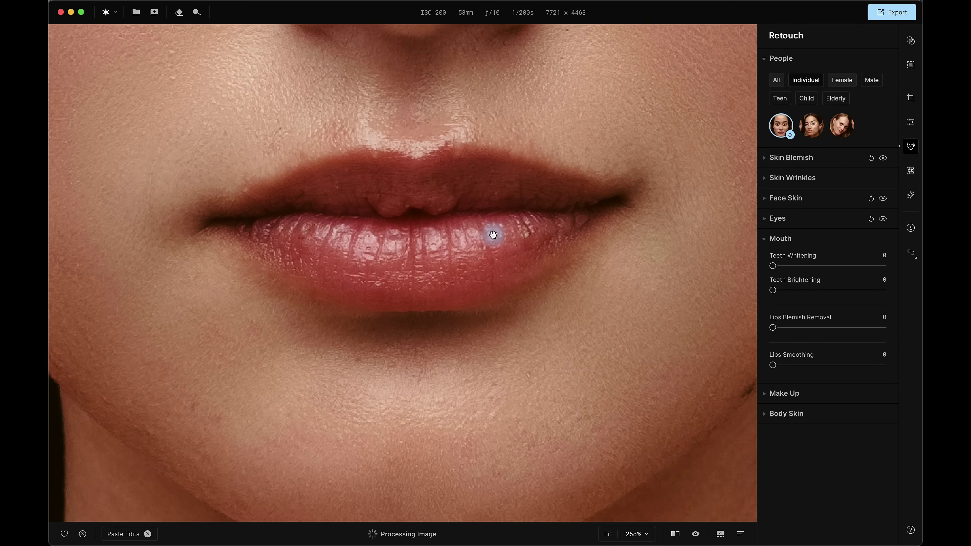
{"action": "left_click_drag", "start_coordinate": [773, 364], "coordinate": [885, 368]}
{"action": "left_click", "coordinate": [884, 240]}
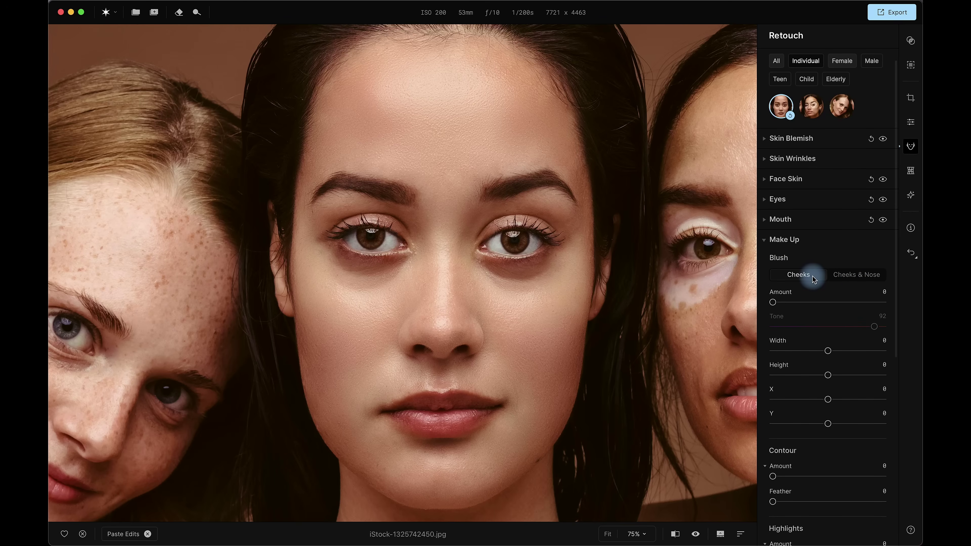
Try blush on the cheeks at amount 51, preview the Cheeks & Nose variant, and return the amount to 0
{"action": "left_click", "coordinate": [827, 302]}
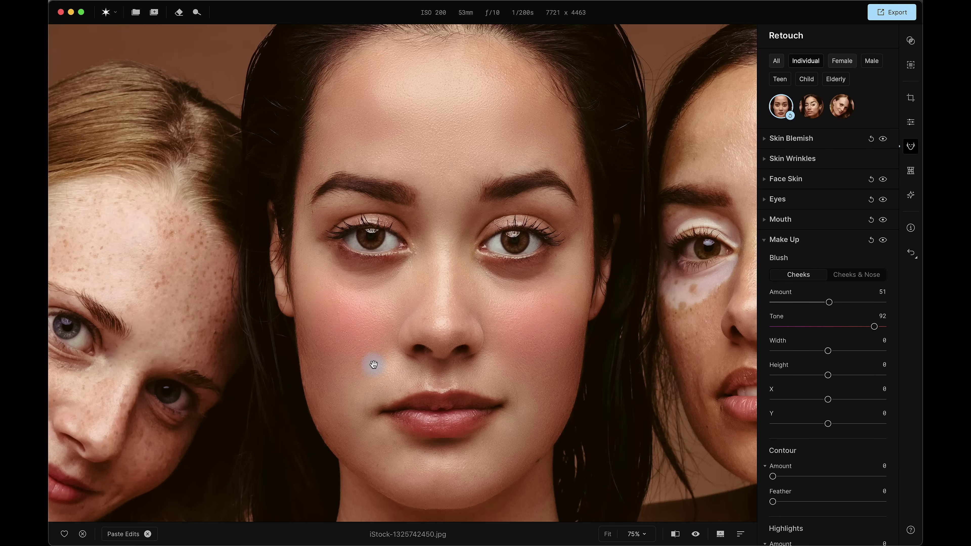
{"action": "left_click", "coordinate": [837, 276]}
{"action": "left_click", "coordinate": [798, 274]}
{"action": "left_click_drag", "start_coordinate": [827, 302], "coordinate": [769, 306]}
Set the makeup Contour Amount to 60 and Feather to 75, checking the face with Make Up off and on
{"action": "scroll", "coordinate": [810, 337], "scroll_direction": "down", "scroll_amount": 3}
{"action": "scroll", "coordinate": [811, 337], "scroll_direction": "down", "scroll_amount": 6}
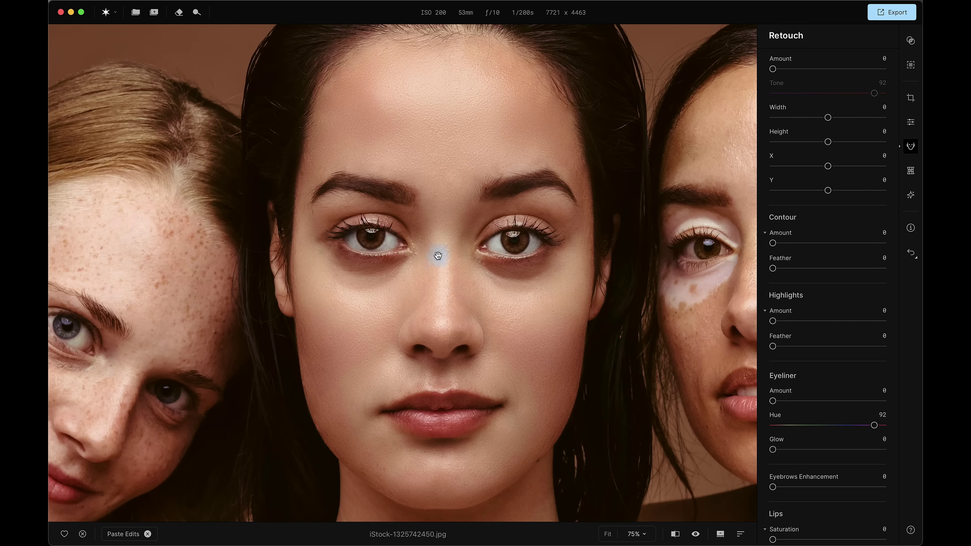
{"action": "left_click", "coordinate": [773, 242]}
{"action": "left_click_drag", "start_coordinate": [773, 242], "coordinate": [838, 243]}
{"action": "scroll", "coordinate": [839, 252], "scroll_direction": "up", "scroll_amount": 2}
{"action": "scroll", "coordinate": [838, 229], "scroll_direction": "up", "scroll_amount": 1}
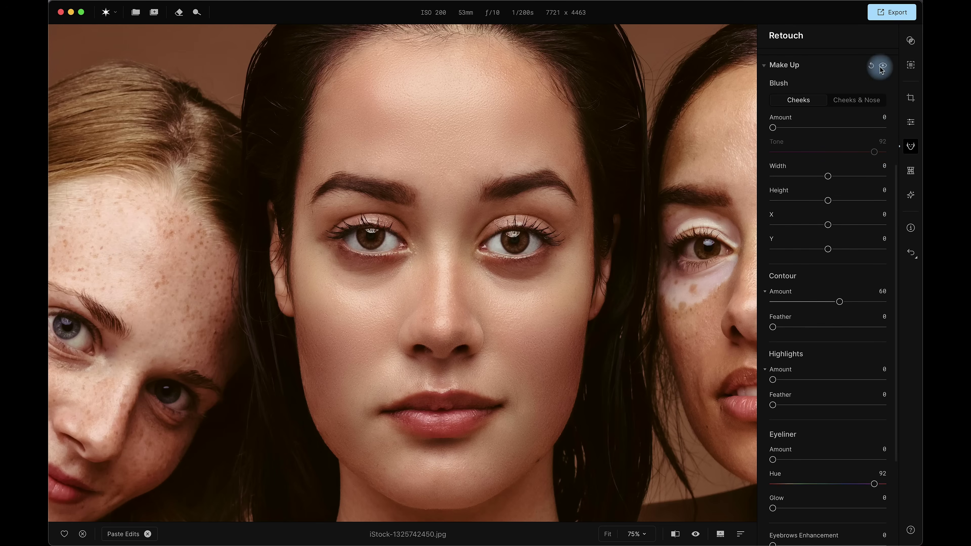
{"action": "left_click", "coordinate": [884, 66]}
{"action": "left_click", "coordinate": [883, 66]}
{"action": "left_click_drag", "start_coordinate": [773, 327], "coordinate": [855, 328]}
Set the makeup Highlights Amount to 50 and Feather to 50
{"action": "scroll", "coordinate": [829, 303], "scroll_direction": "down", "scroll_amount": 2}
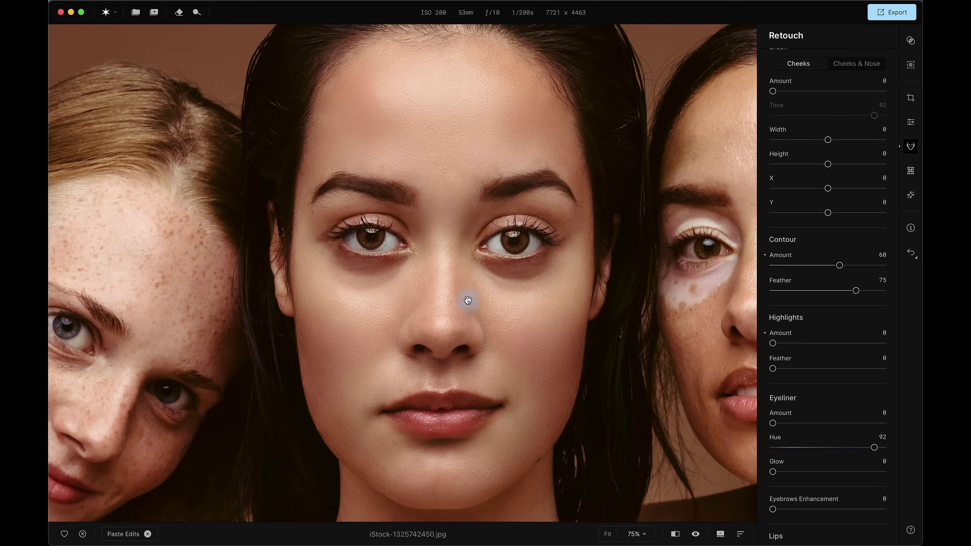
{"action": "mouse_move", "coordinate": [772, 343]}
{"action": "left_mouse_down"}
{"action": "mouse_move", "coordinate": [824, 363]}
{"action": "mouse_move", "coordinate": [780, 373]}
{"action": "mouse_move", "coordinate": [828, 377]}
{"action": "left_mouse_up"}
Try Eyeliner at amount 96 with hue 24 and Eyebrows Enhancement at 100, resetting each to its default
{"action": "scroll", "coordinate": [776, 291], "scroll_direction": "down", "scroll_amount": 3}
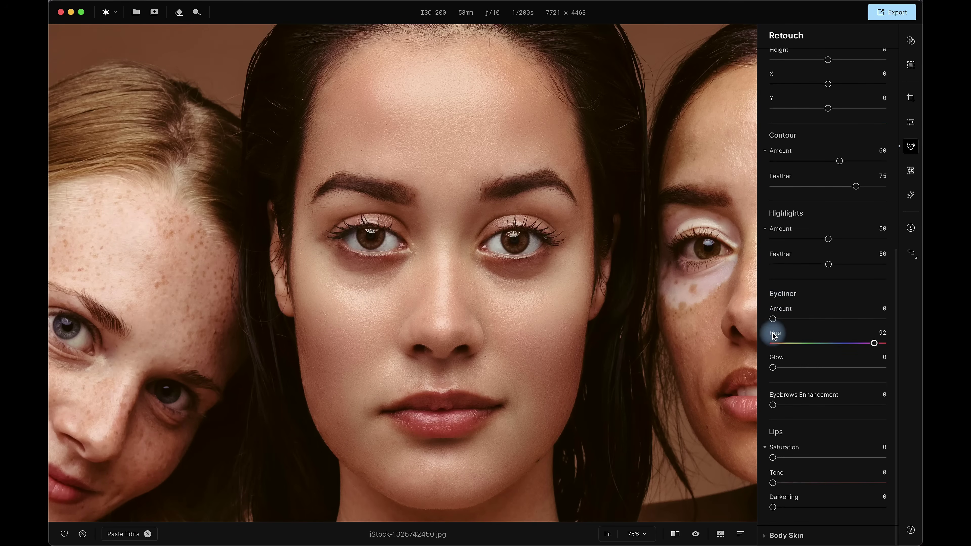
{"action": "left_click_drag", "start_coordinate": [777, 320], "coordinate": [811, 351]}
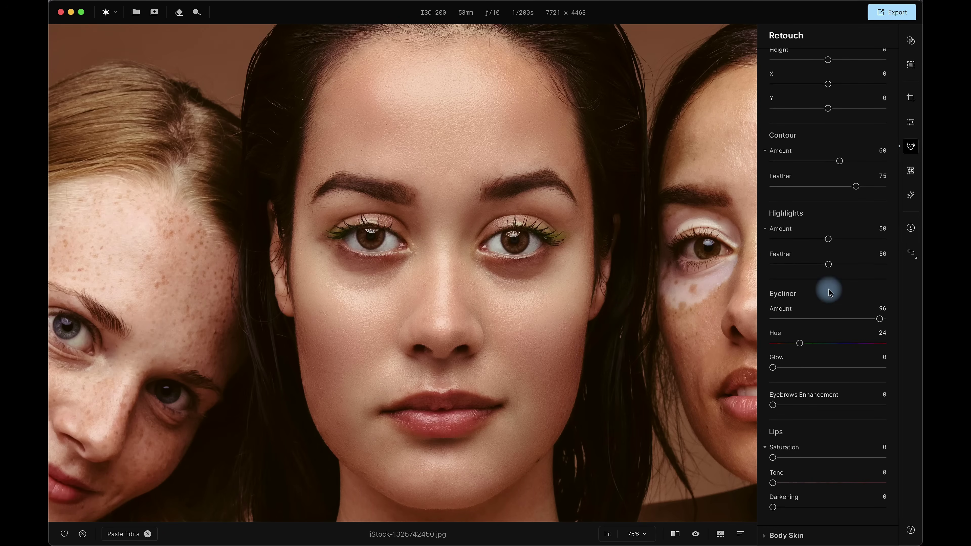
{"action": "double_click", "coordinate": [879, 319]}
{"action": "left_click_drag", "start_coordinate": [796, 343], "coordinate": [800, 344]}
{"action": "double_click", "coordinate": [800, 343]}
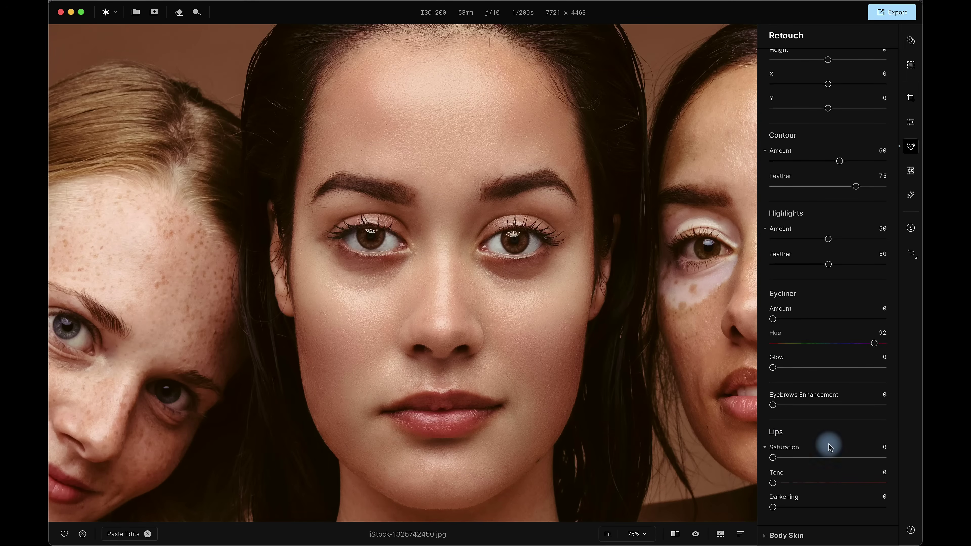
{"action": "left_click_drag", "start_coordinate": [772, 405], "coordinate": [919, 412]}
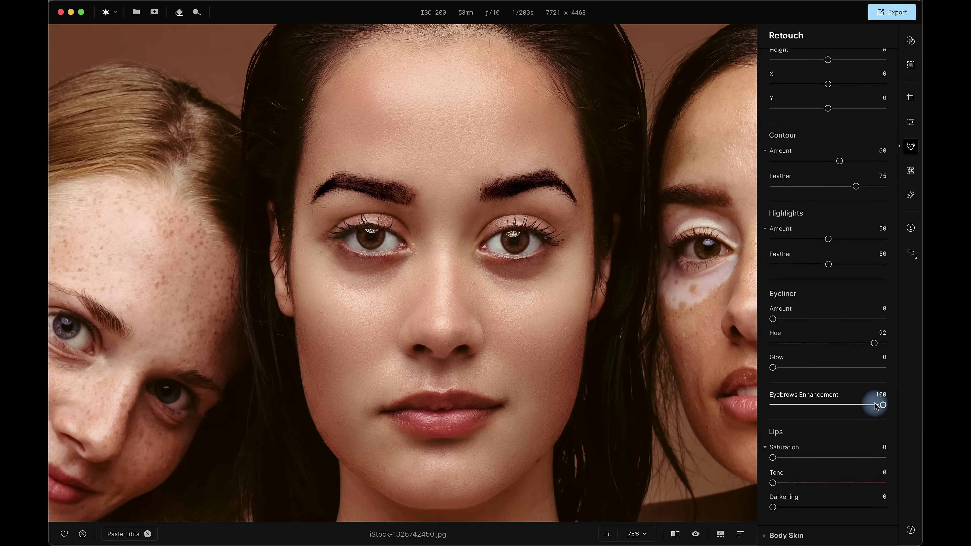
{"action": "left_click_drag", "start_coordinate": [871, 405], "coordinate": [773, 405]}
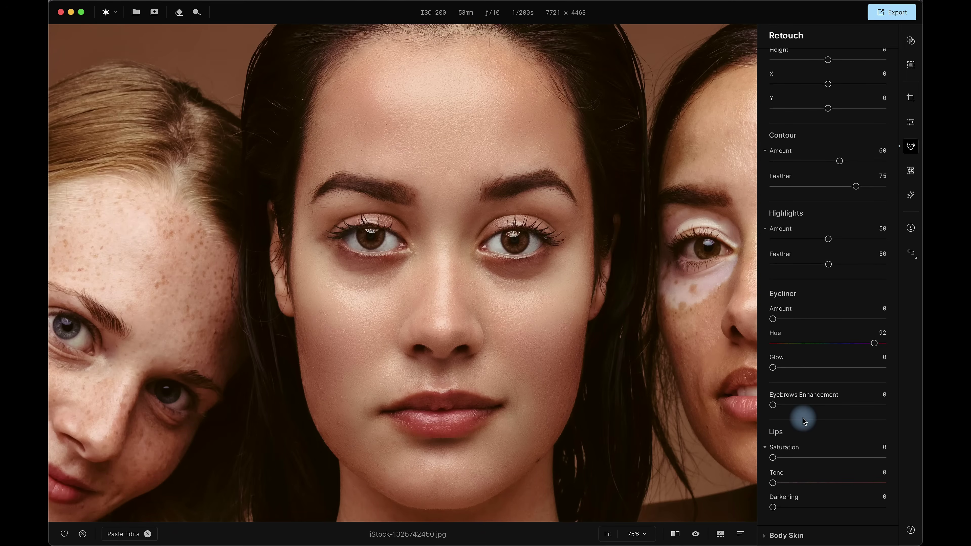
Zoom in on the lips and set the makeup Lips Darkening to 30
{"action": "scroll", "coordinate": [588, 442], "scroll_direction": "up", "scroll_amount": 3}
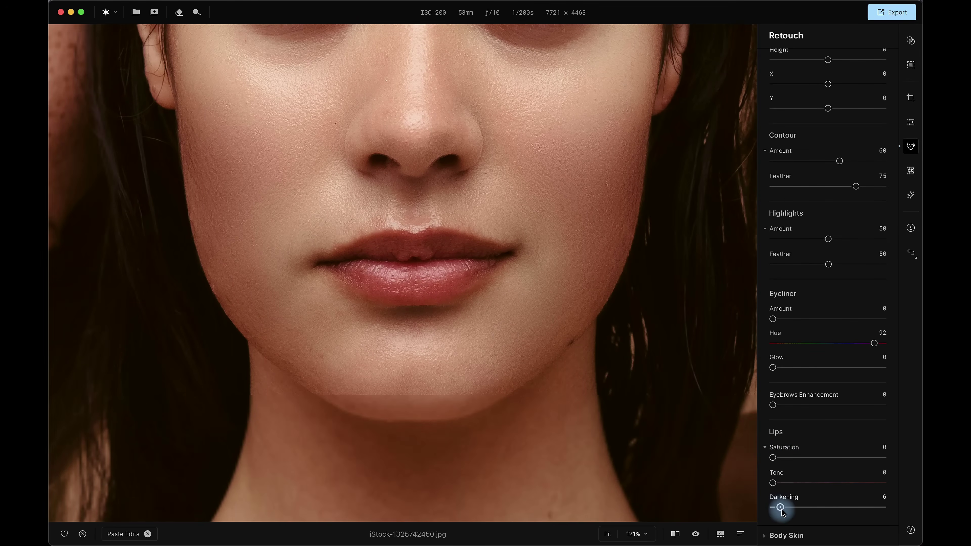
{"action": "scroll", "coordinate": [635, 388], "scroll_direction": "down", "scroll_amount": 1}
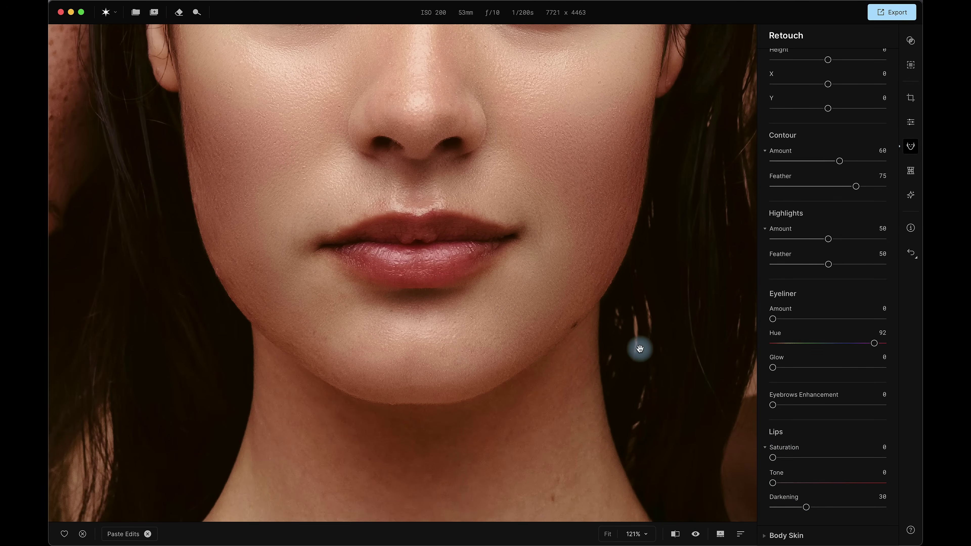
{"action": "scroll", "coordinate": [833, 411], "scroll_direction": "up", "scroll_amount": 10}
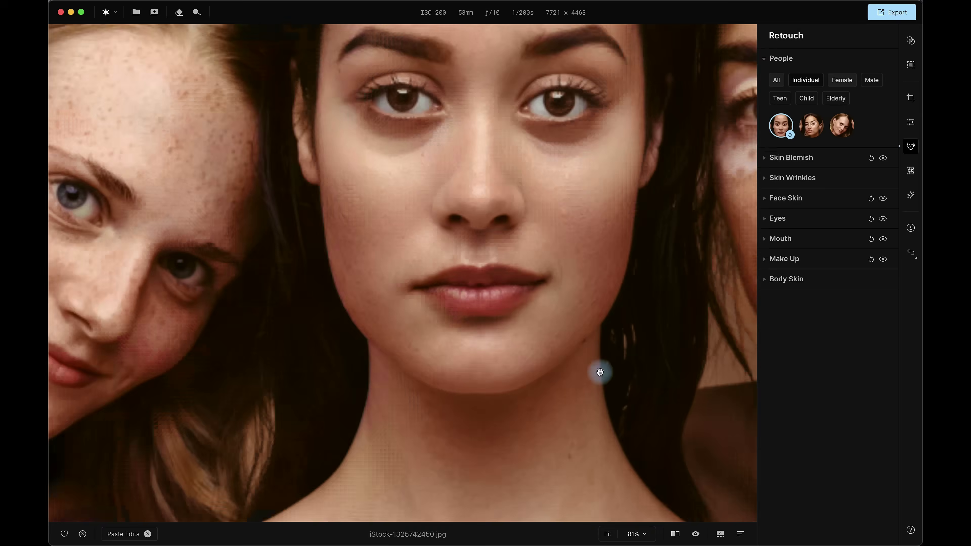
Switch the retouch to All people and set Body Skin Smoothing to 100
{"action": "scroll", "coordinate": [518, 395], "scroll_direction": "down", "scroll_amount": 5}
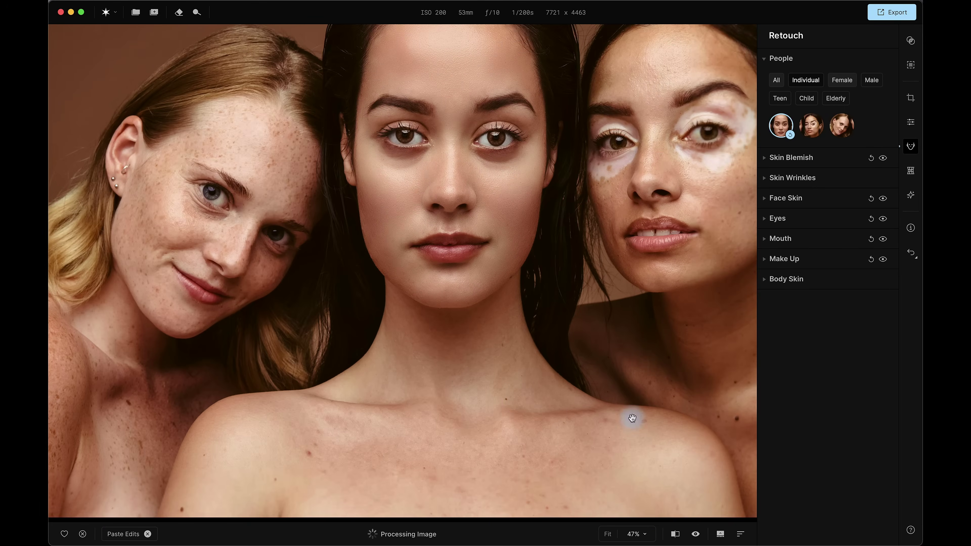
{"action": "left_click", "coordinate": [764, 280]}
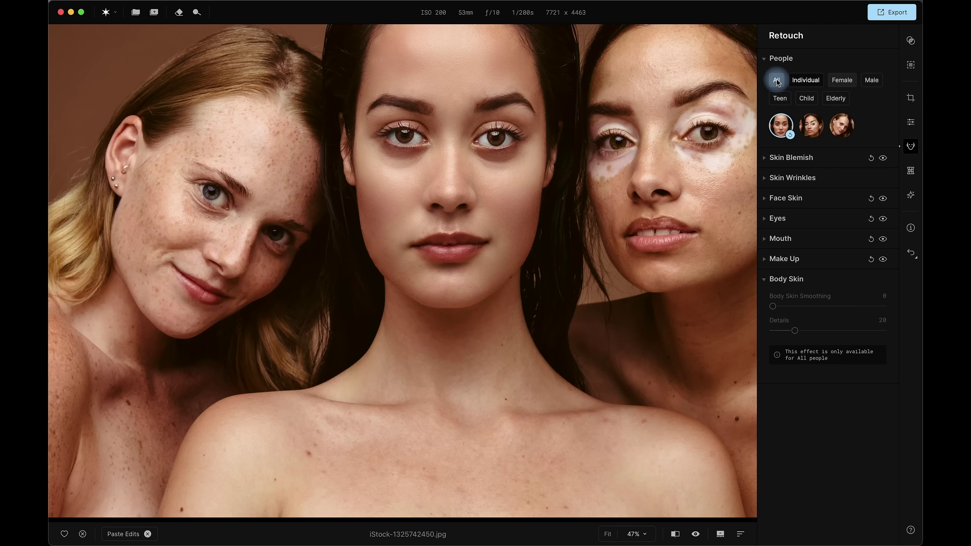
{"action": "left_click", "coordinate": [776, 81]}
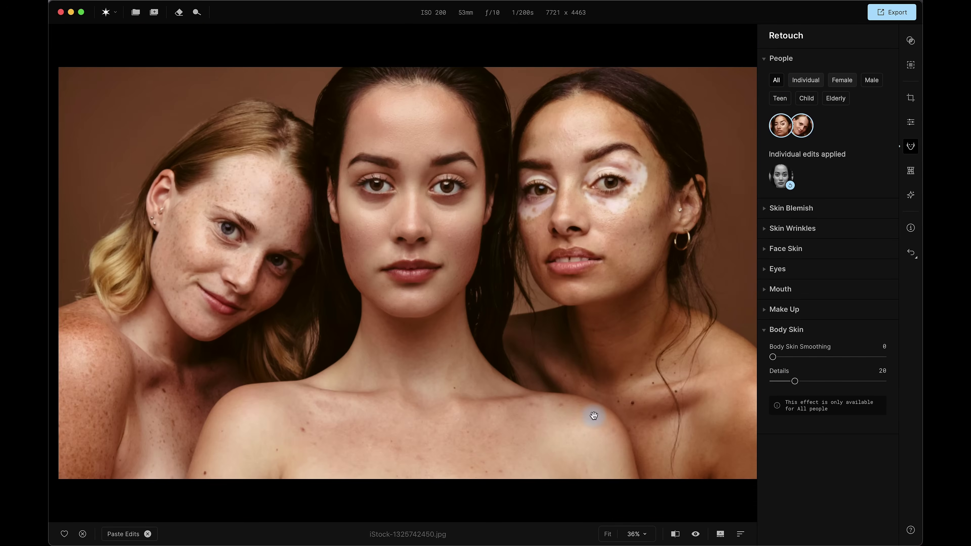
{"action": "left_click_drag", "start_coordinate": [772, 358], "coordinate": [892, 367]}
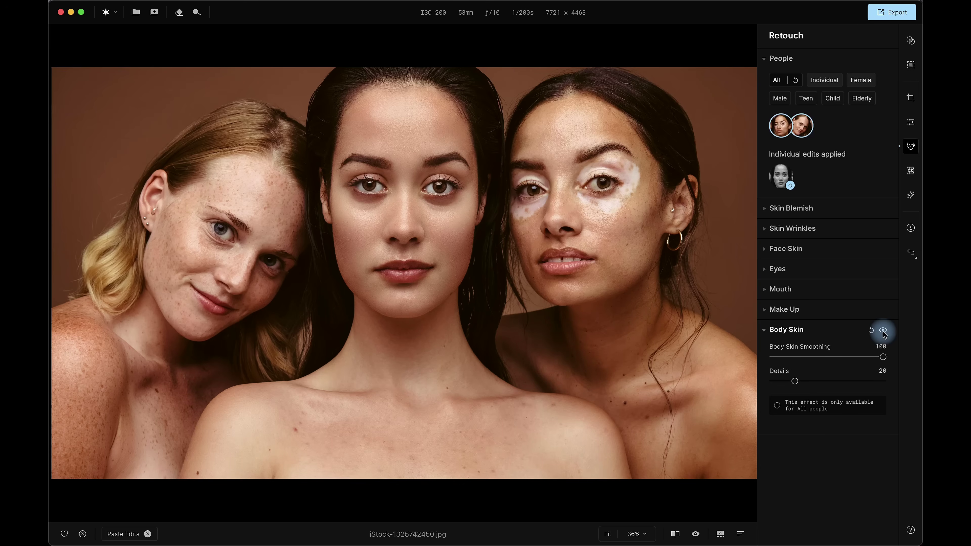
Inspect the body skin smoothing up close and compare the portrait before and after the retouching
{"action": "left_click", "coordinate": [764, 330]}
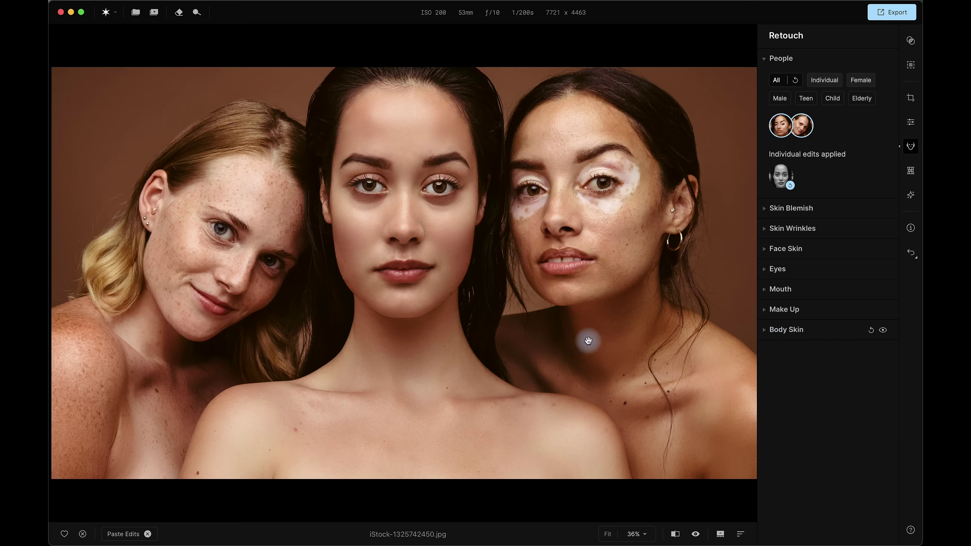
{"action": "scroll", "coordinate": [485, 308], "scroll_direction": "up", "scroll_amount": 3}
{"action": "left_click", "coordinate": [675, 534]}
{"action": "left_click_drag", "start_coordinate": [404, 273], "coordinate": [505, 319]}
{"action": "key", "text": "backslash"}
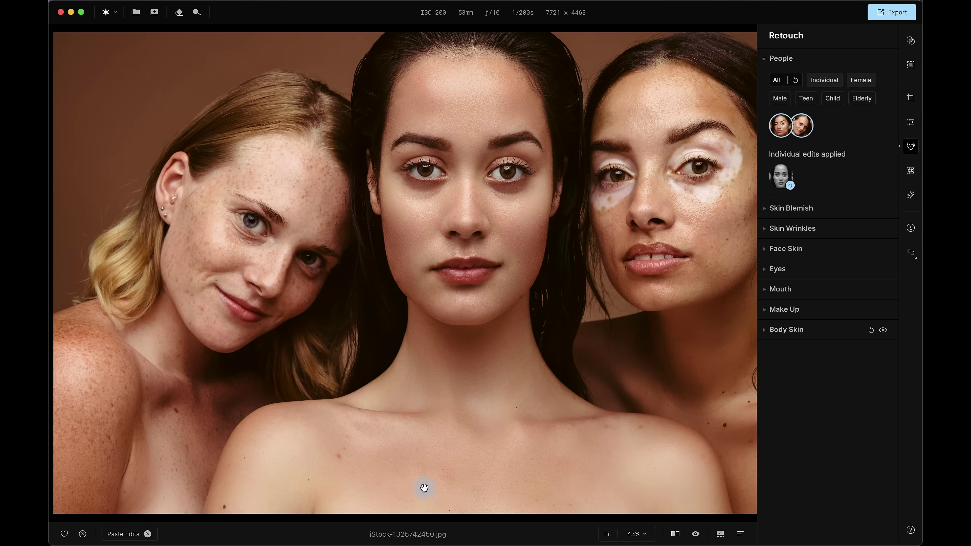
Erase the red blemish on the middle woman's upper chest with a size 40 Erase brush and save the result
{"action": "scroll", "coordinate": [364, 486], "scroll_direction": "up", "scroll_amount": 5}
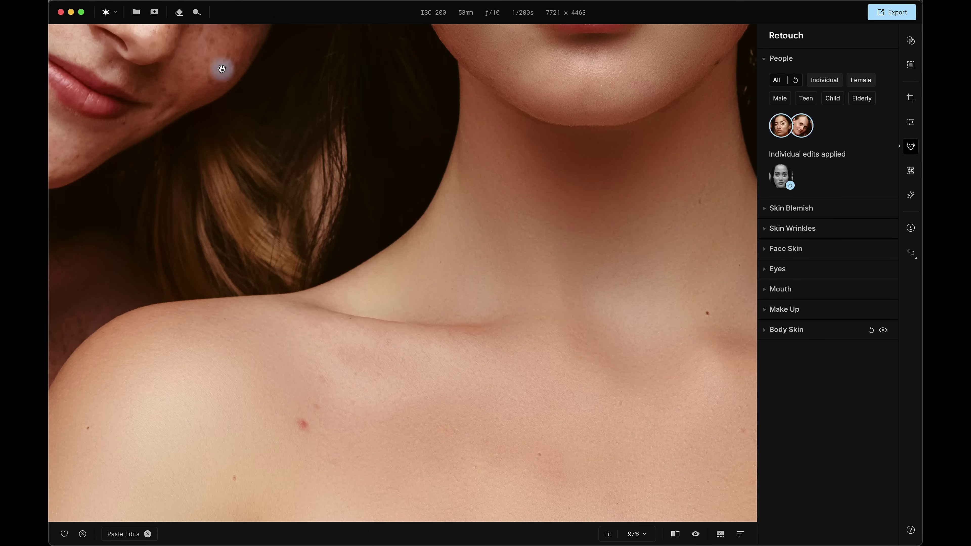
{"action": "left_click", "coordinate": [179, 14]}
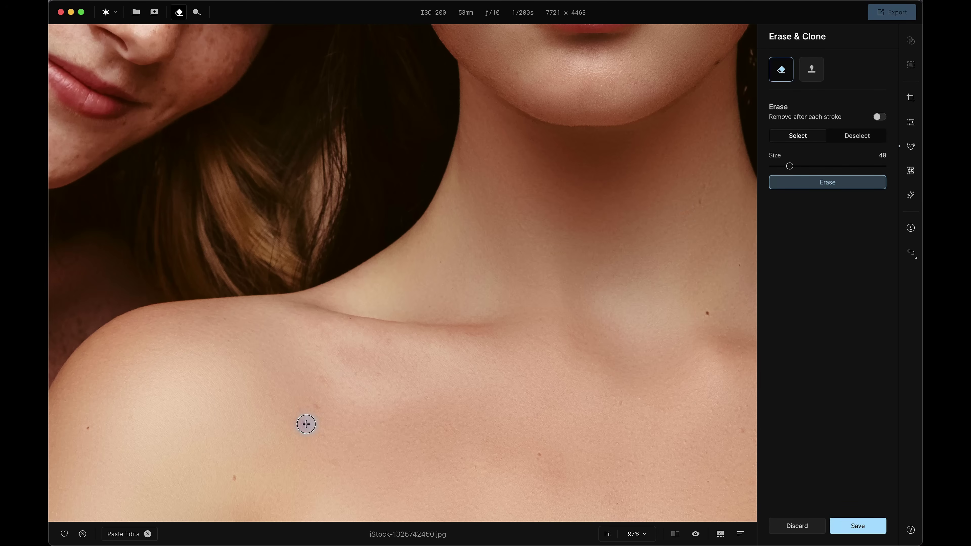
{"action": "left_click", "coordinate": [304, 423]}
{"action": "left_click", "coordinate": [819, 182]}
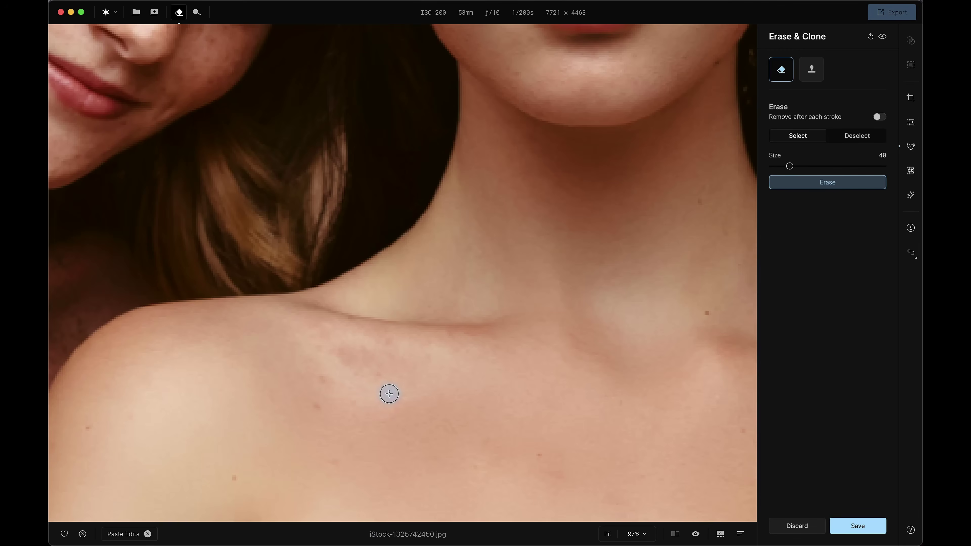
{"action": "key", "text": "super+0"}
{"action": "left_click", "coordinate": [857, 526]}
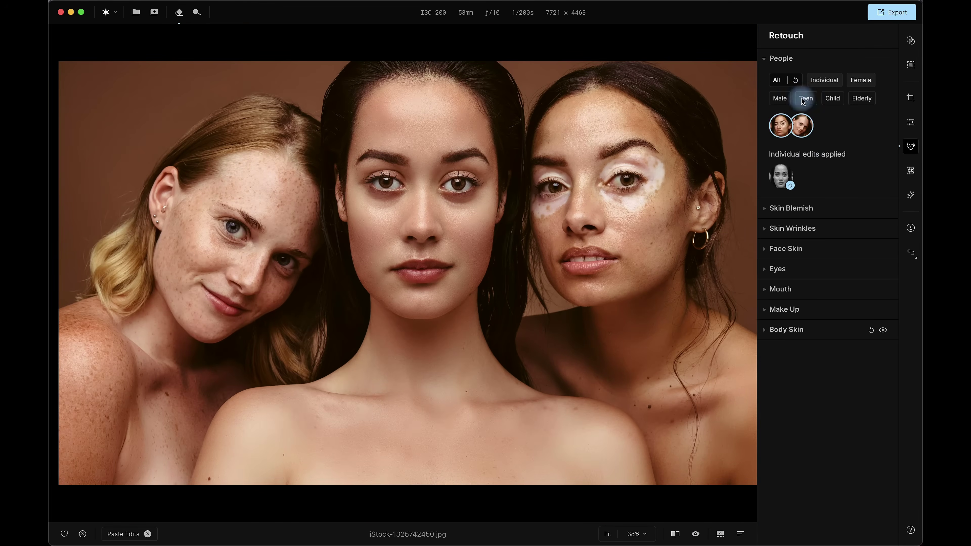
Switch the retouch to Individual, select the freckled blonde woman and set her Blemish Removal to 100
{"action": "left_click", "coordinate": [825, 81]}
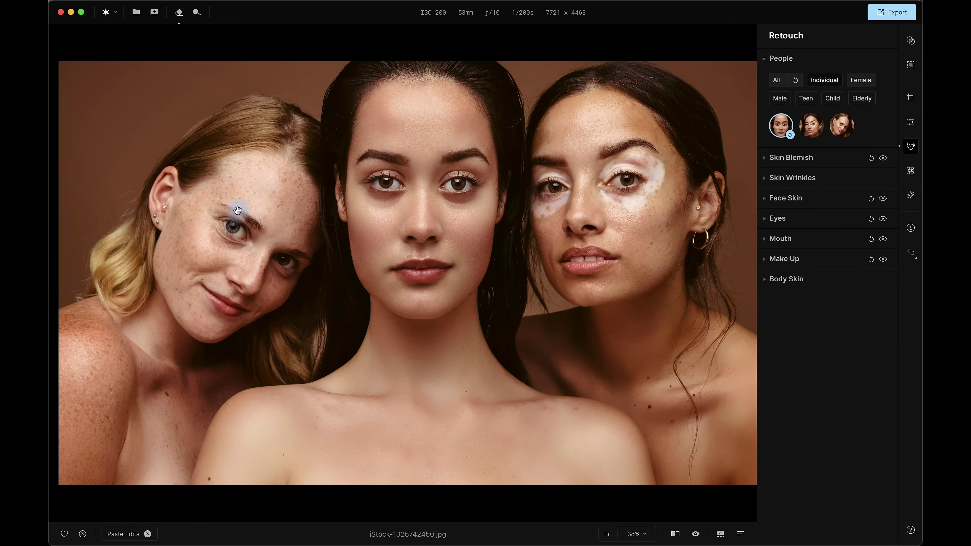
{"action": "left_click", "coordinate": [840, 128]}
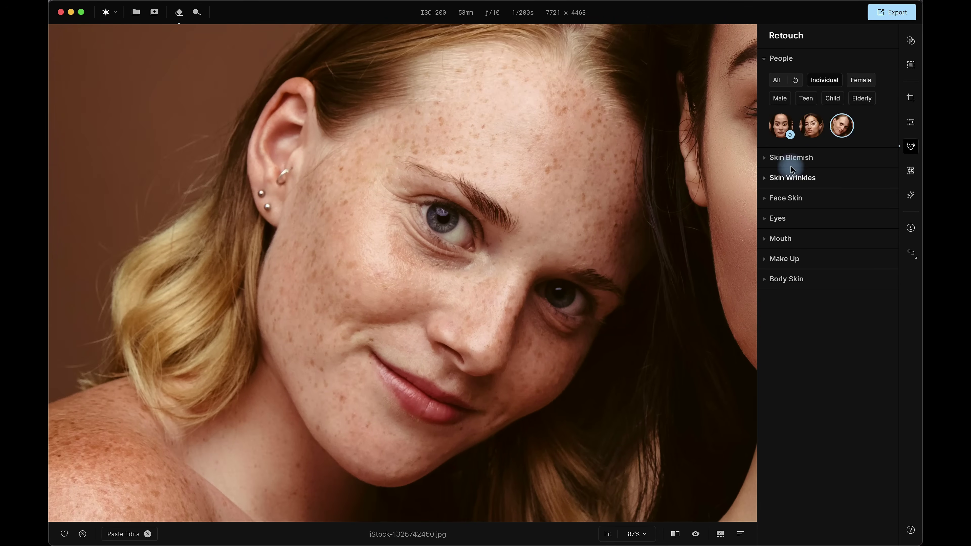
{"action": "left_click", "coordinate": [774, 157]}
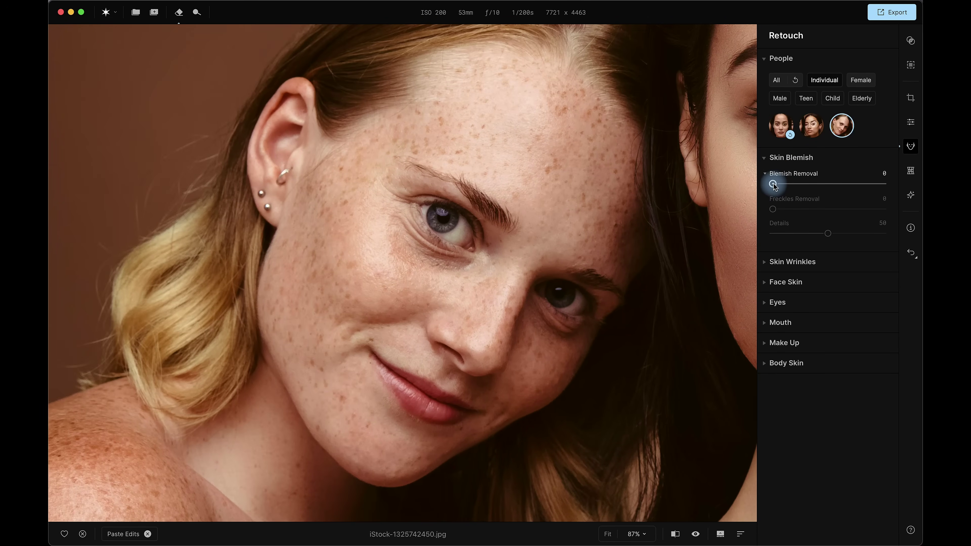
{"action": "left_click_drag", "start_coordinate": [773, 185], "coordinate": [890, 189]}
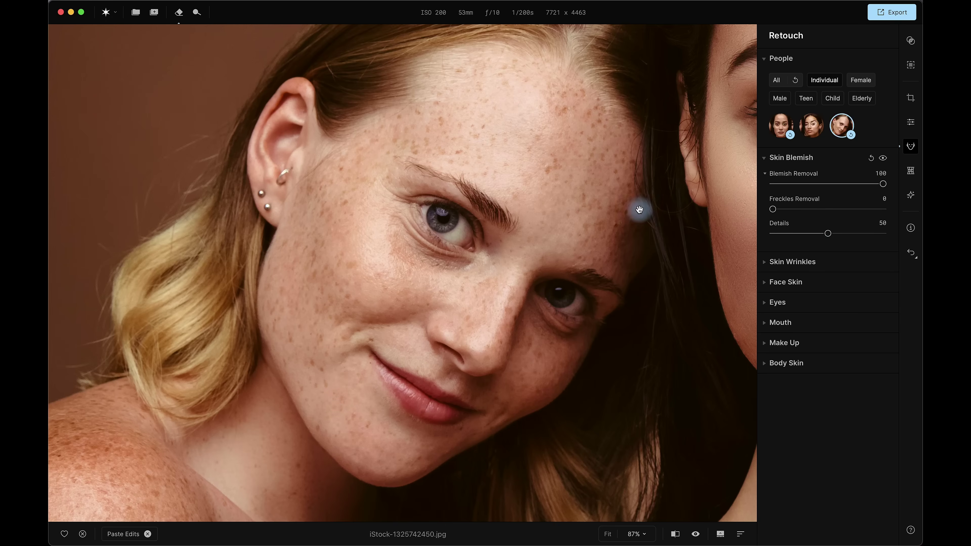
Try Freckles Removal at 50 on the blonde woman, resetting it to 0
{"action": "left_click_drag", "start_coordinate": [782, 211], "coordinate": [829, 227]}
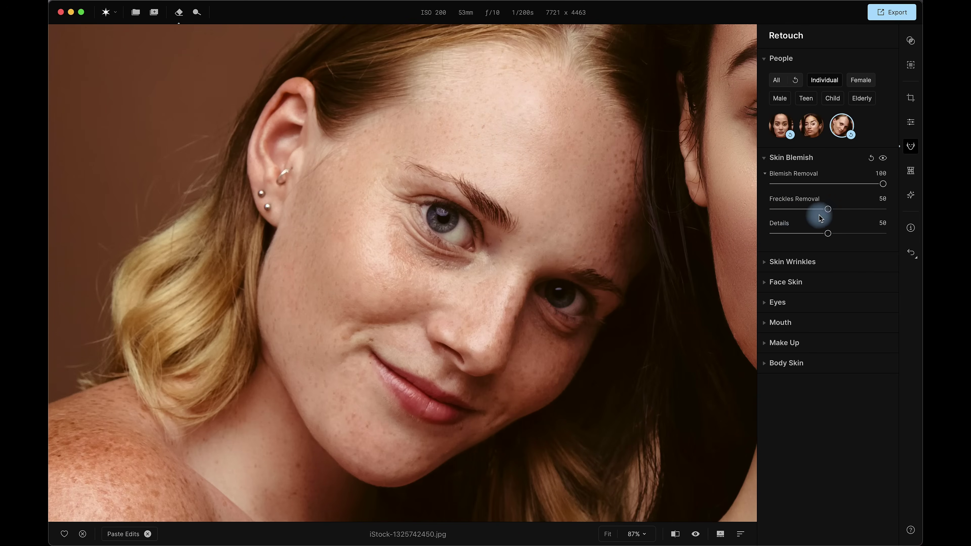
{"action": "left_click_drag", "start_coordinate": [827, 208], "coordinate": [772, 209]}
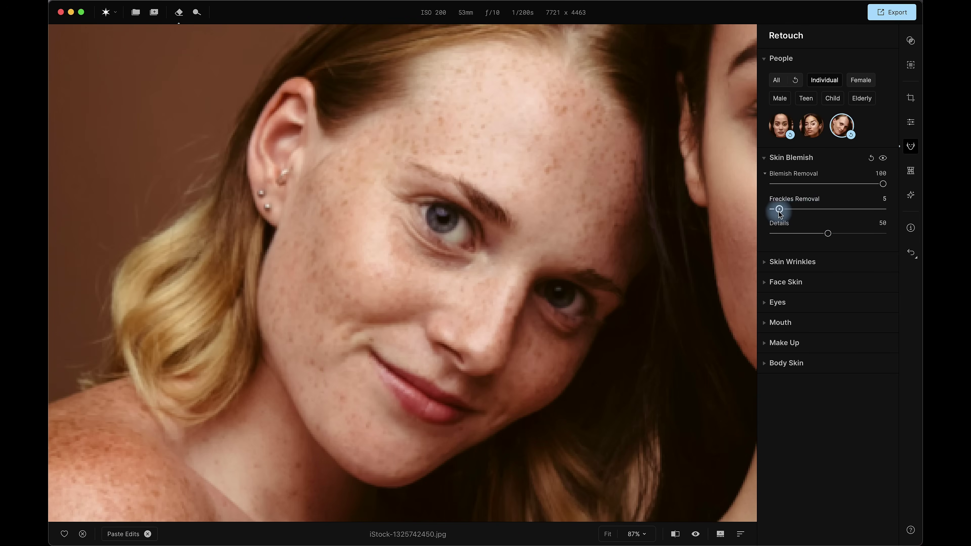
{"action": "left_click", "coordinate": [764, 158]}
Set the blonde woman's Wrinkles Removal to 50, with Eyes and Smile Line at 100, comparing with and without the effect
{"action": "left_click", "coordinate": [765, 179]}
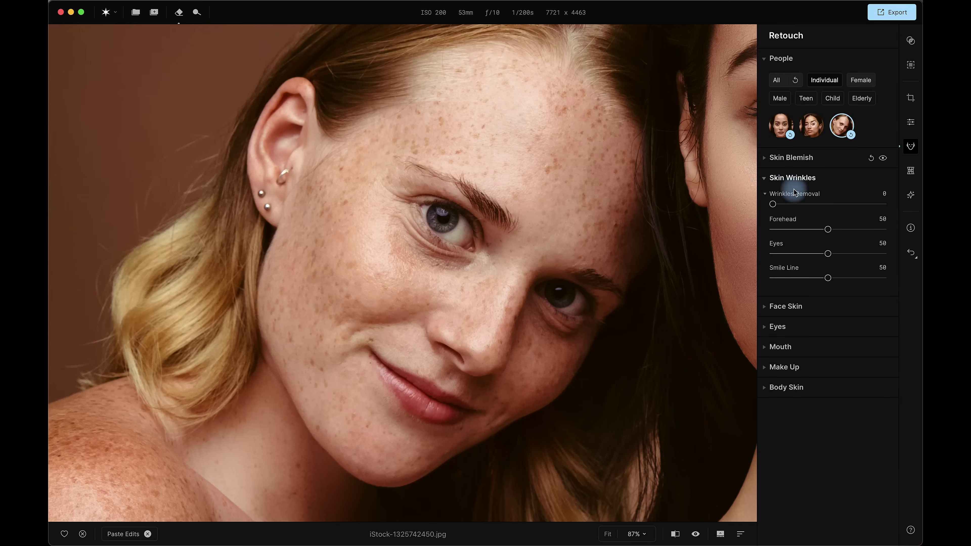
{"action": "scroll", "coordinate": [497, 344], "scroll_direction": "up", "scroll_amount": 3}
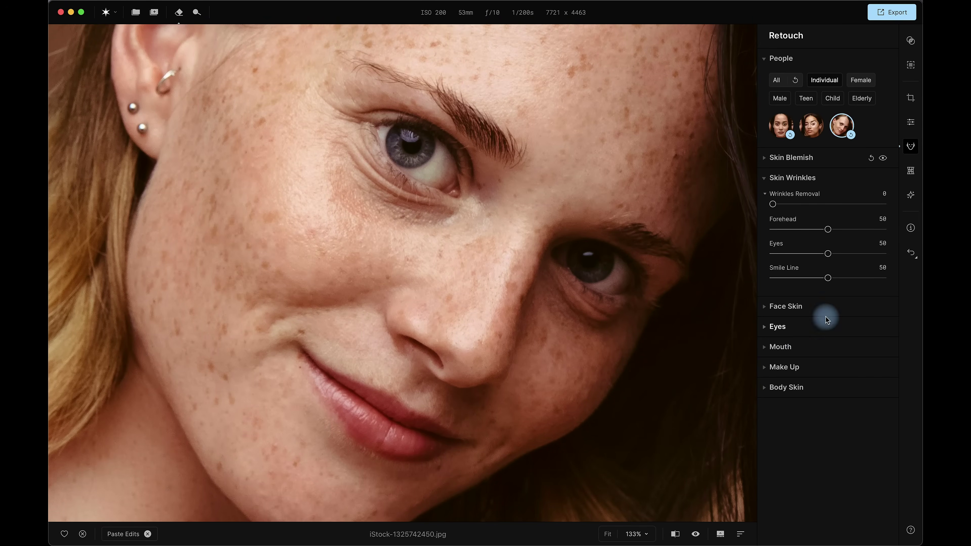
{"action": "left_click_drag", "start_coordinate": [772, 204], "coordinate": [886, 269]}
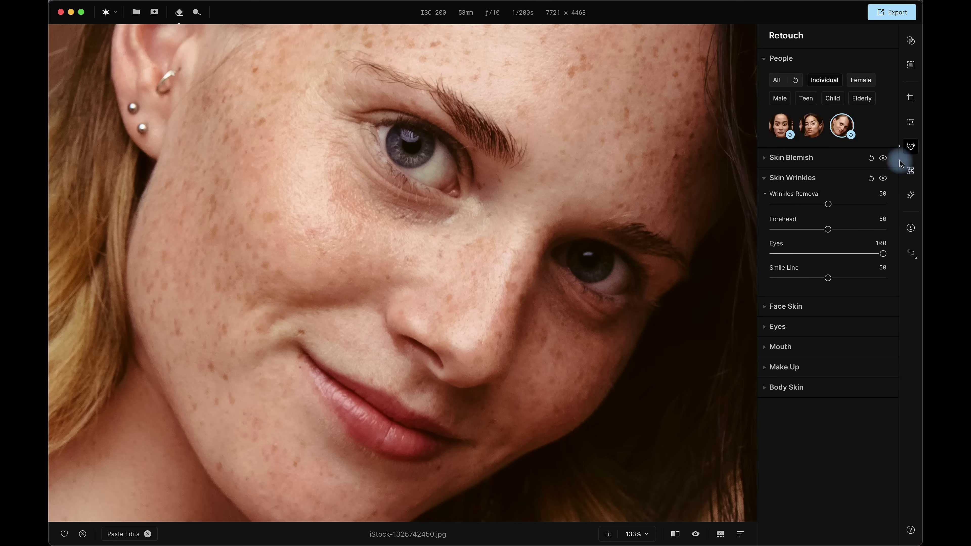
{"action": "left_click", "coordinate": [883, 179]}
{"action": "left_click", "coordinate": [883, 178]}
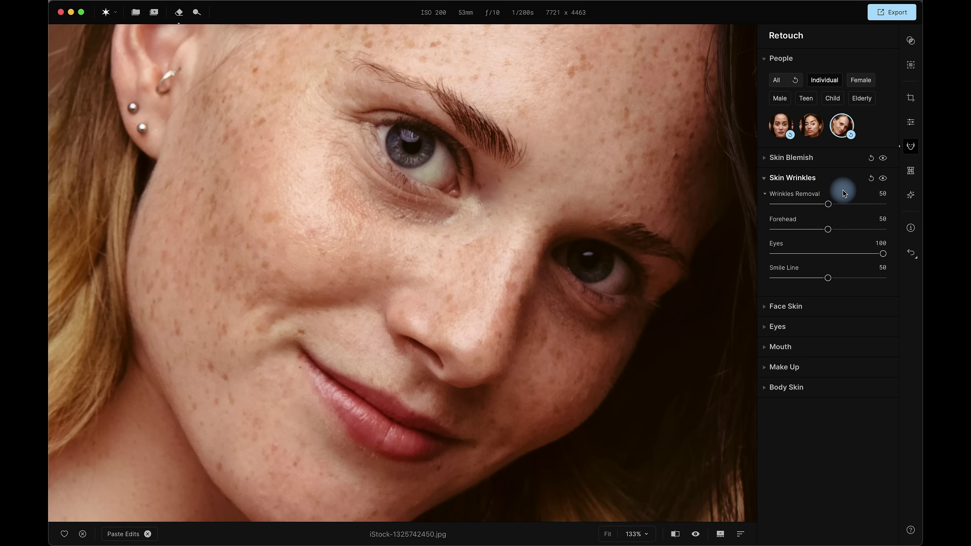
{"action": "left_click_drag", "start_coordinate": [827, 278], "coordinate": [875, 288]}
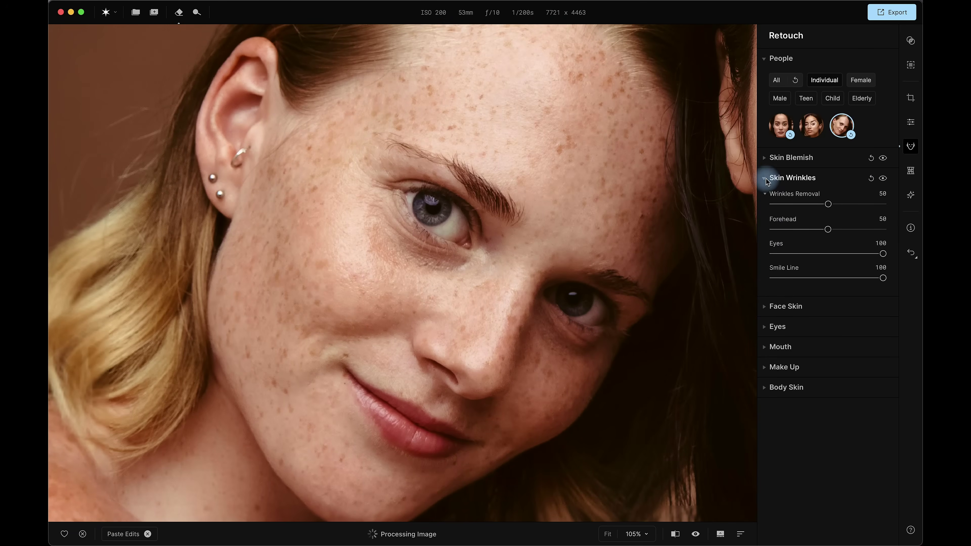
{"action": "left_click", "coordinate": [768, 178]}
Set the blonde woman's face Skin Smoothing to 30 and raise her Dark Circles Removal slightly
{"action": "left_click", "coordinate": [785, 197]}
{"action": "left_click", "coordinate": [779, 224]}
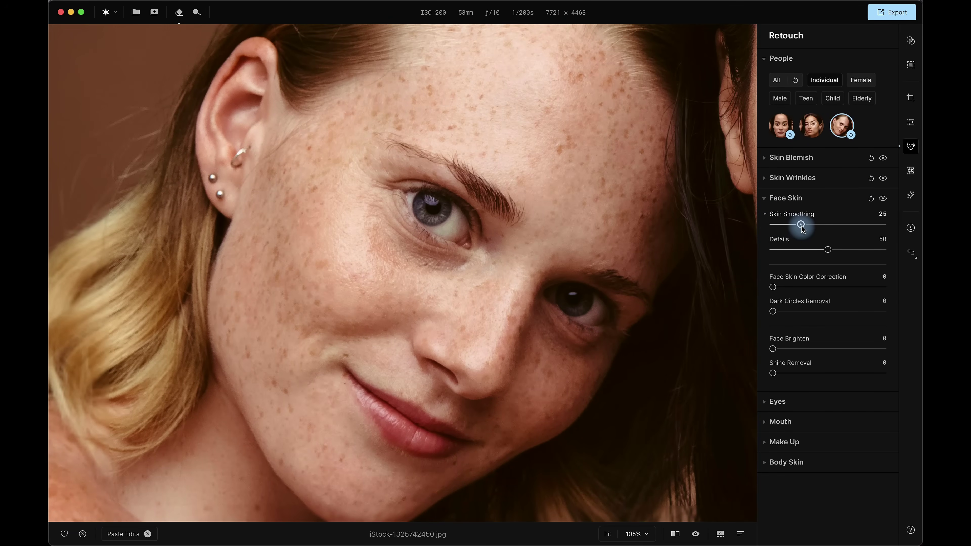
{"action": "left_click_drag", "start_coordinate": [804, 226], "coordinate": [806, 226]}
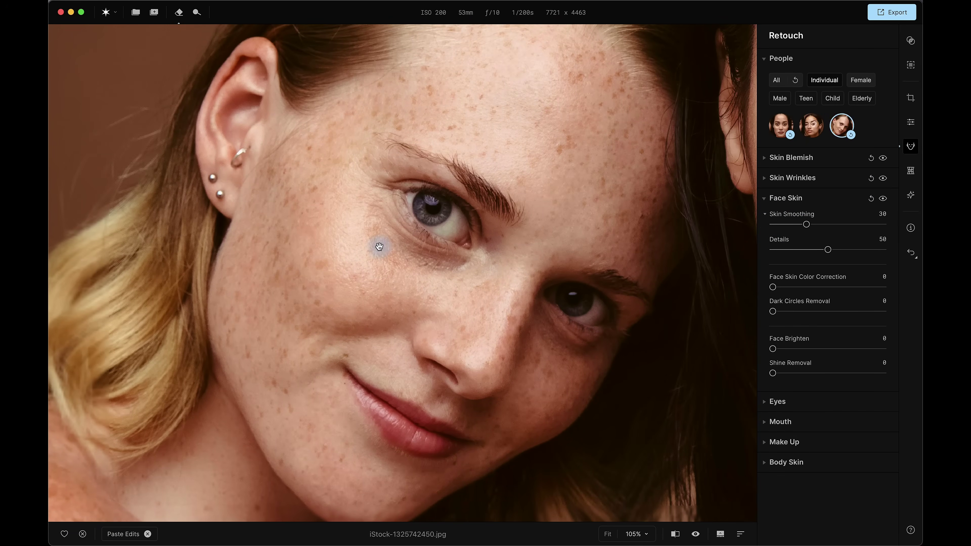
{"action": "left_click_drag", "start_coordinate": [772, 311], "coordinate": [793, 317]}
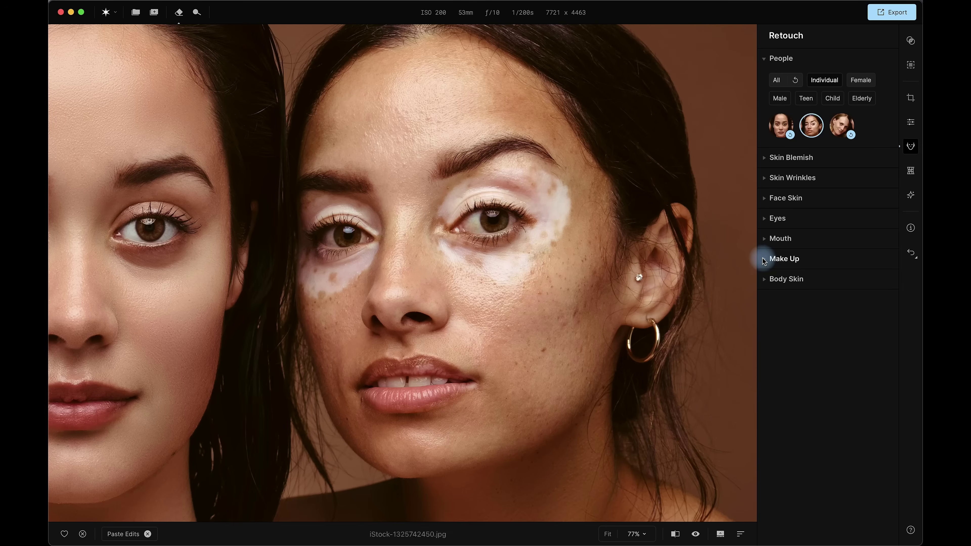
Set Blemish Removal to 81 for the woman with the hoop earring
{"action": "left_click", "coordinate": [764, 158]}
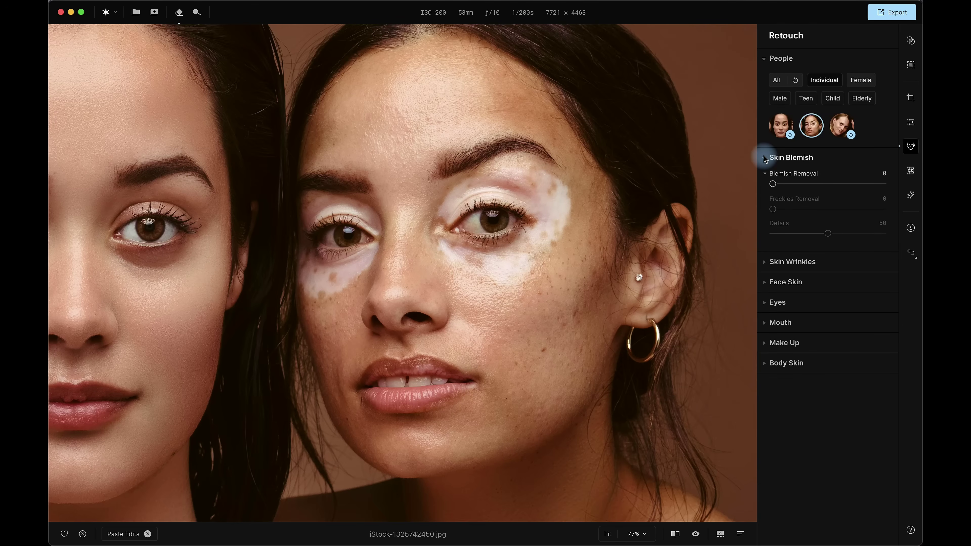
{"action": "left_click", "coordinate": [886, 185]}
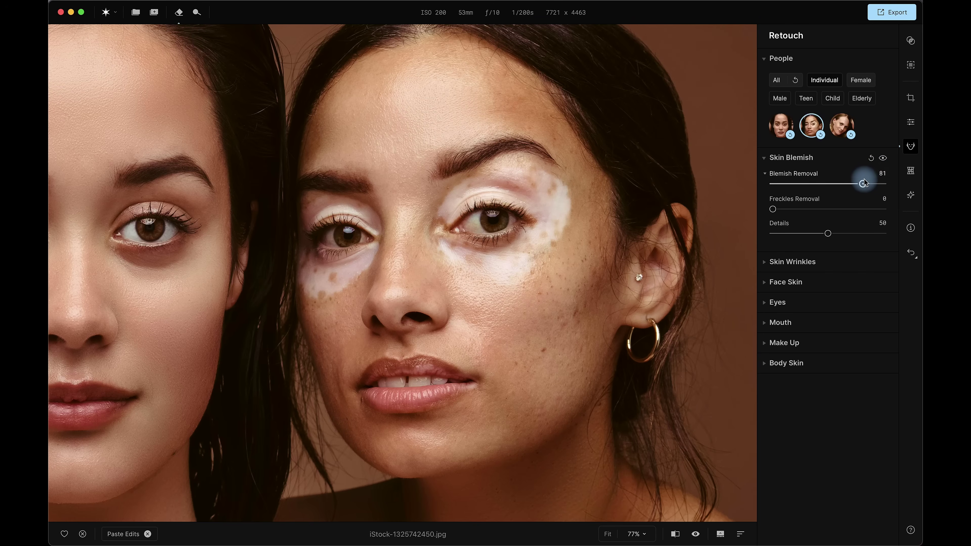
{"action": "left_click", "coordinate": [764, 157]}
Set face Skin Smoothing to 75 for the woman with the hoop earring
{"action": "left_click", "coordinate": [767, 199]}
{"action": "left_click", "coordinate": [778, 223]}
{"action": "left_click_drag", "start_coordinate": [775, 226], "coordinate": [855, 232]}
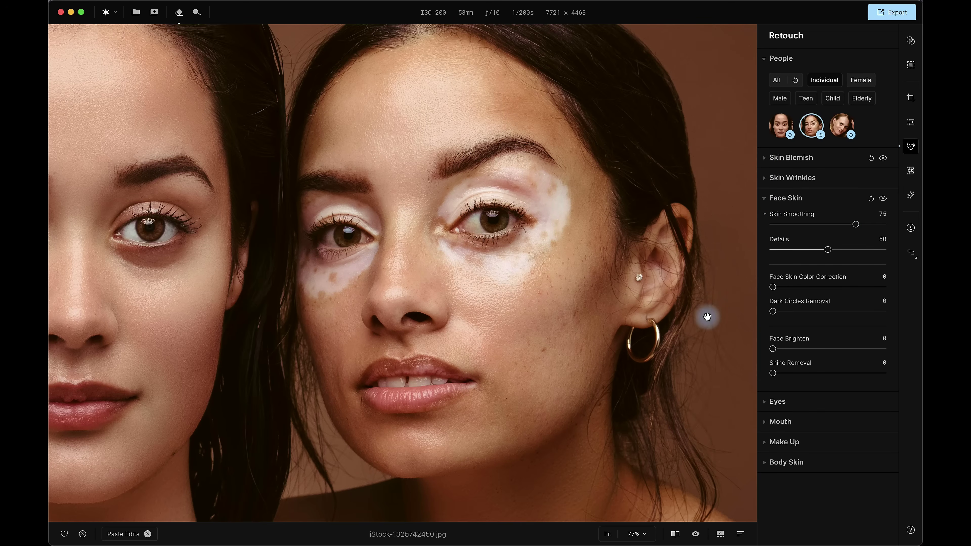
{"action": "left_click", "coordinate": [764, 200]}
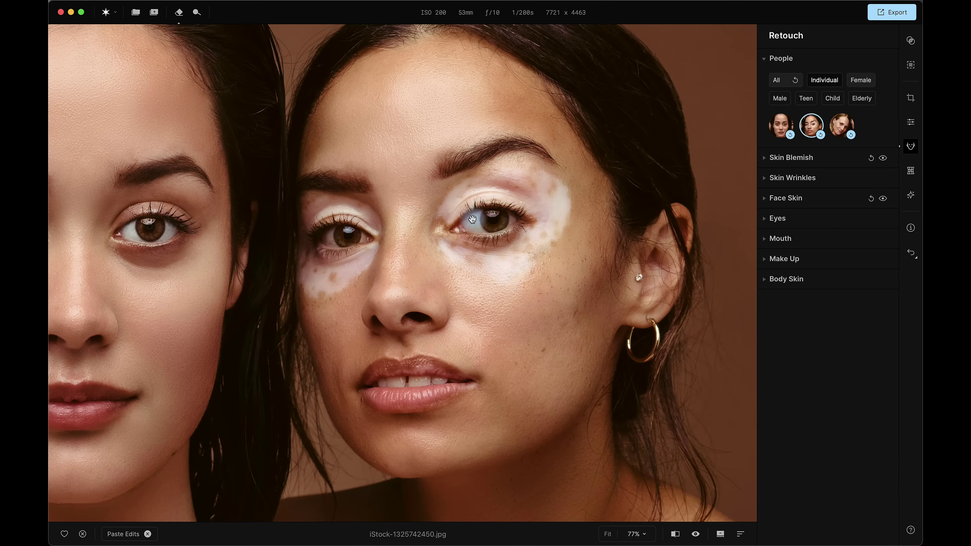
Set Eye Whitening to 80 for the woman with the hoop earring, leaving Eye Enhancement at 0
{"action": "left_click", "coordinate": [766, 218]}
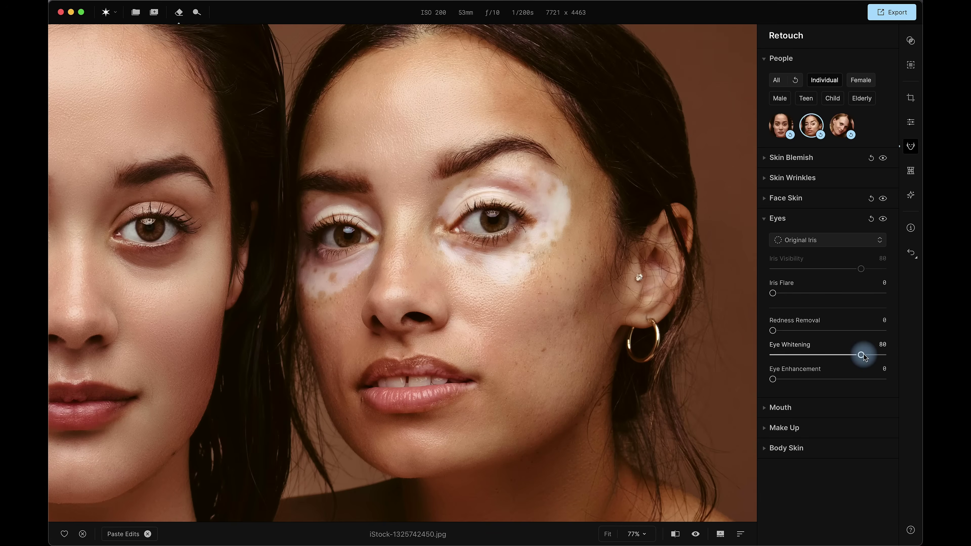
{"action": "left_click_drag", "start_coordinate": [815, 381], "coordinate": [804, 380]}
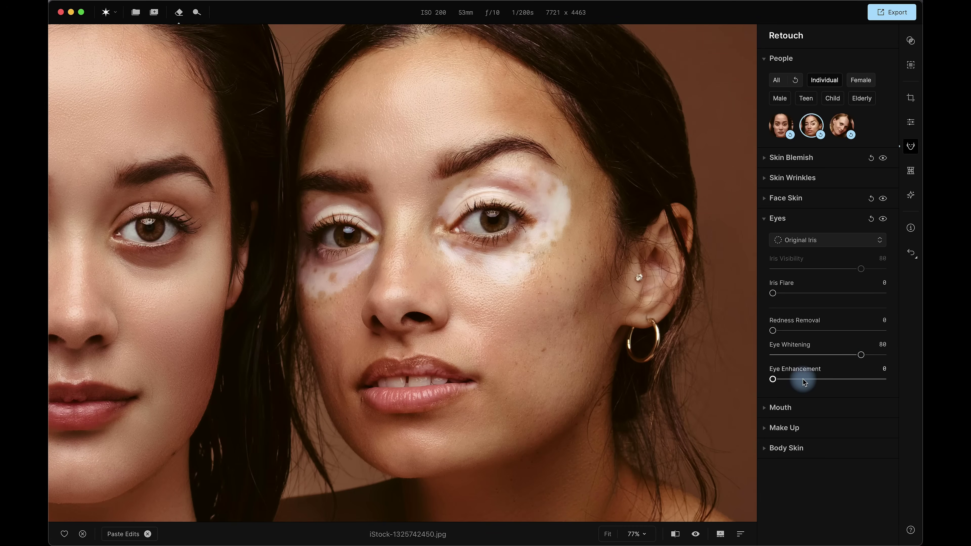
{"action": "left_click", "coordinate": [558, 302]}
{"action": "left_click", "coordinate": [878, 216]}
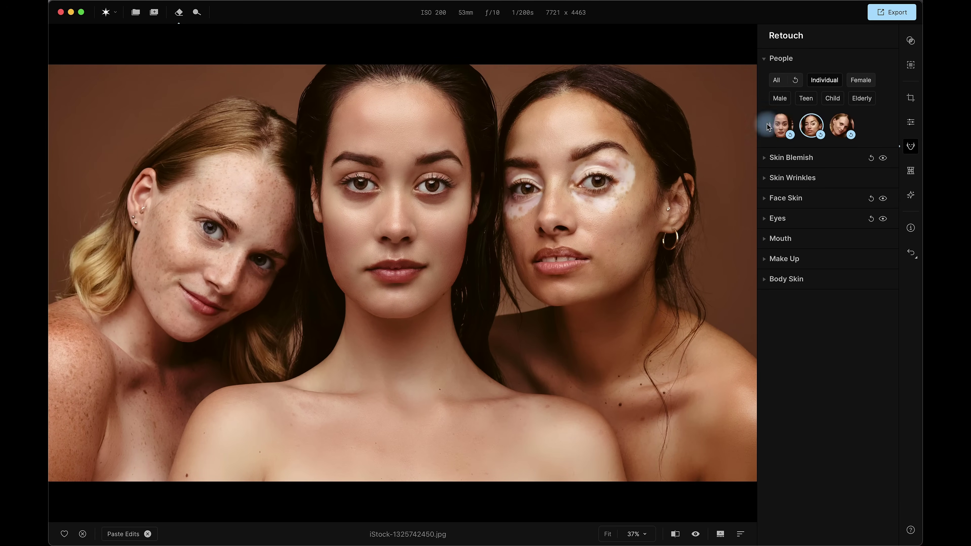
Add a creative Vignette with Amount -70 and Roundness 100, comparing the portrait with and without it
{"action": "left_click", "coordinate": [911, 196]}
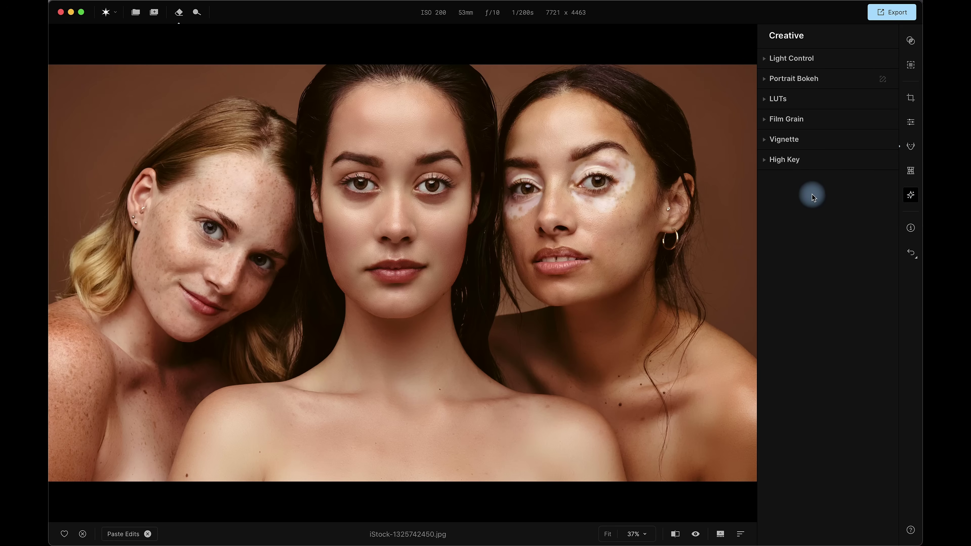
{"action": "left_click", "coordinate": [772, 141]}
{"action": "left_click", "coordinate": [828, 187]}
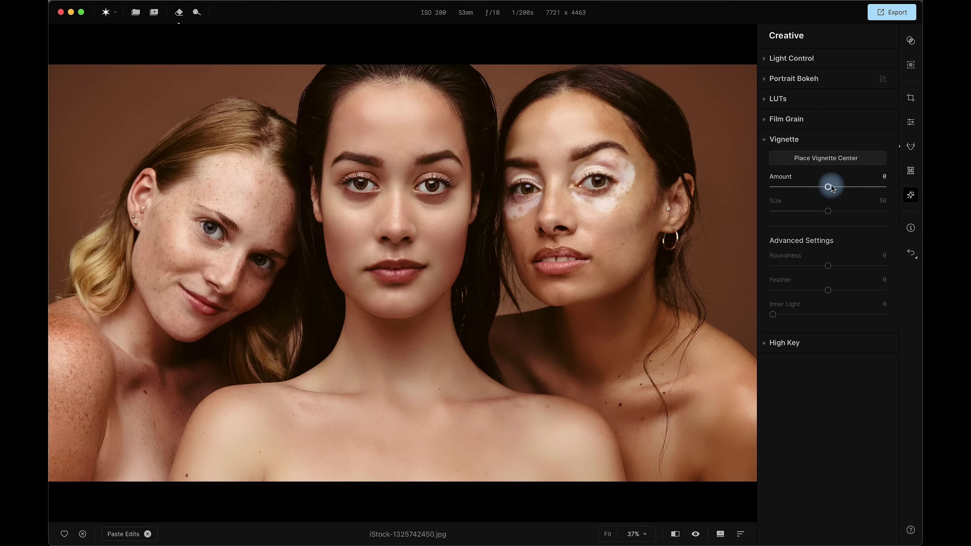
{"action": "left_click_drag", "start_coordinate": [828, 187], "coordinate": [788, 187]}
{"action": "left_click_drag", "start_coordinate": [822, 267], "coordinate": [901, 244]}
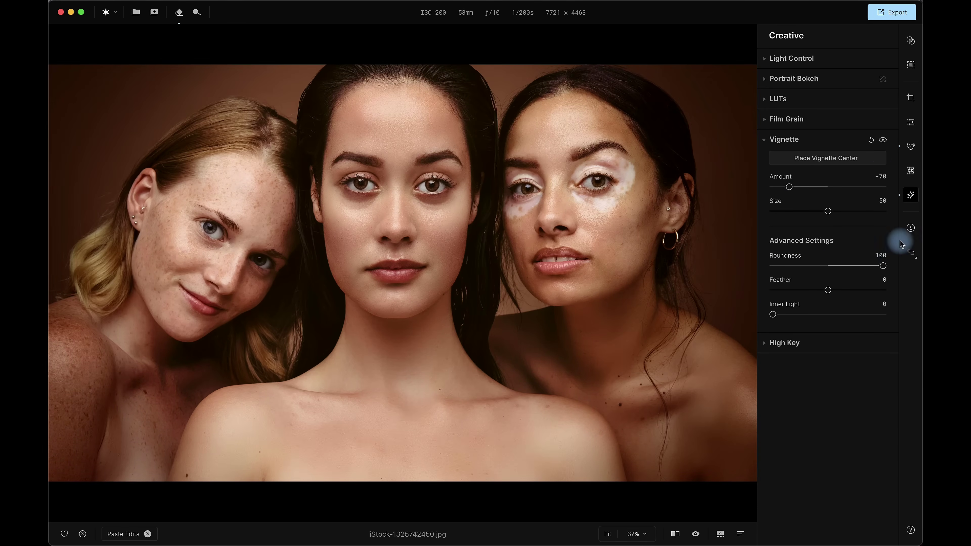
{"action": "left_click", "coordinate": [883, 141]}
{"action": "left_click", "coordinate": [883, 140]}
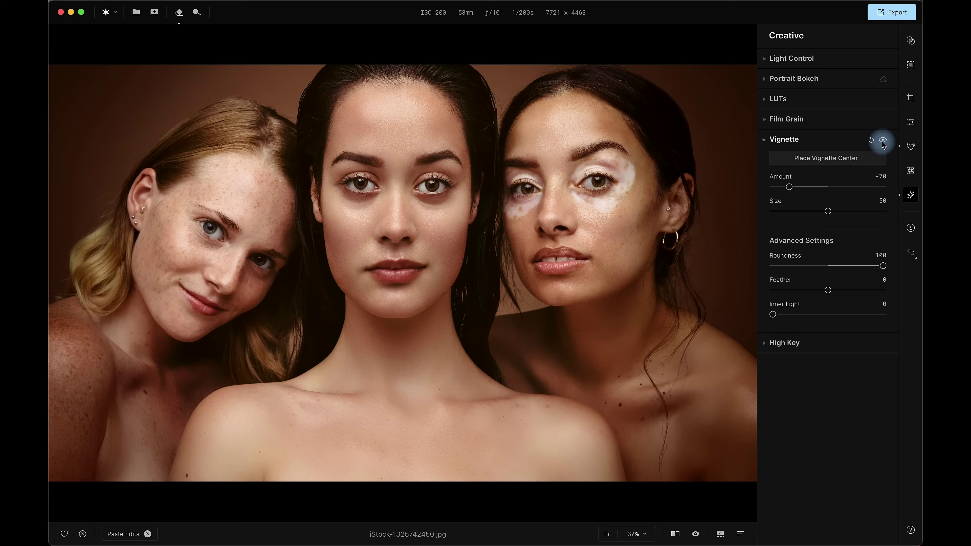
{"action": "left_click", "coordinate": [765, 141]}
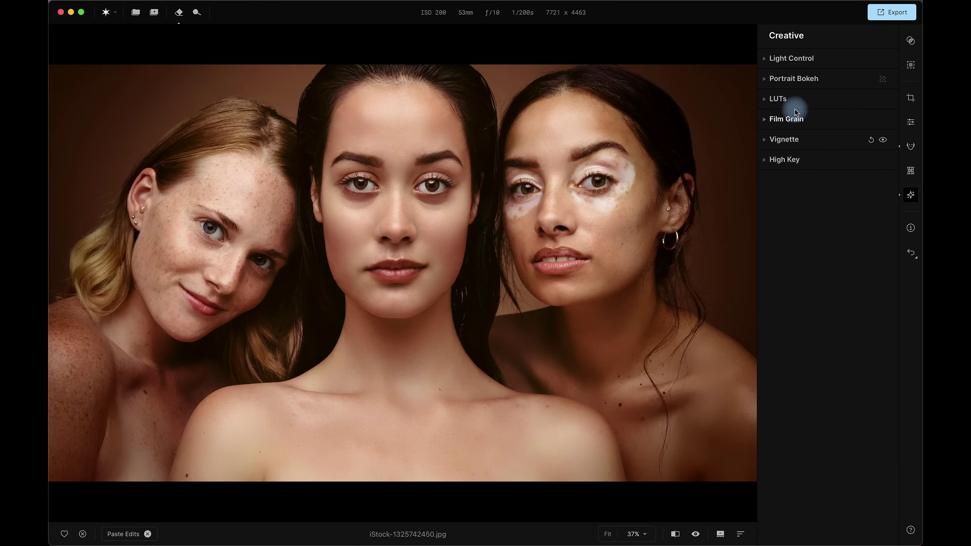
Apply the Ushuaia LUT to the portrait at Amount 30
{"action": "left_click", "coordinate": [763, 99]}
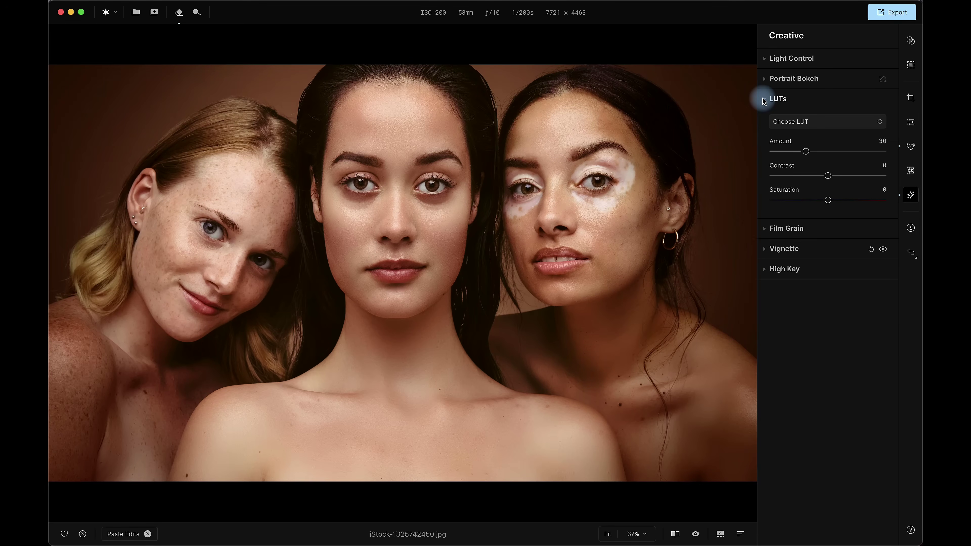
{"action": "left_click", "coordinate": [814, 122]}
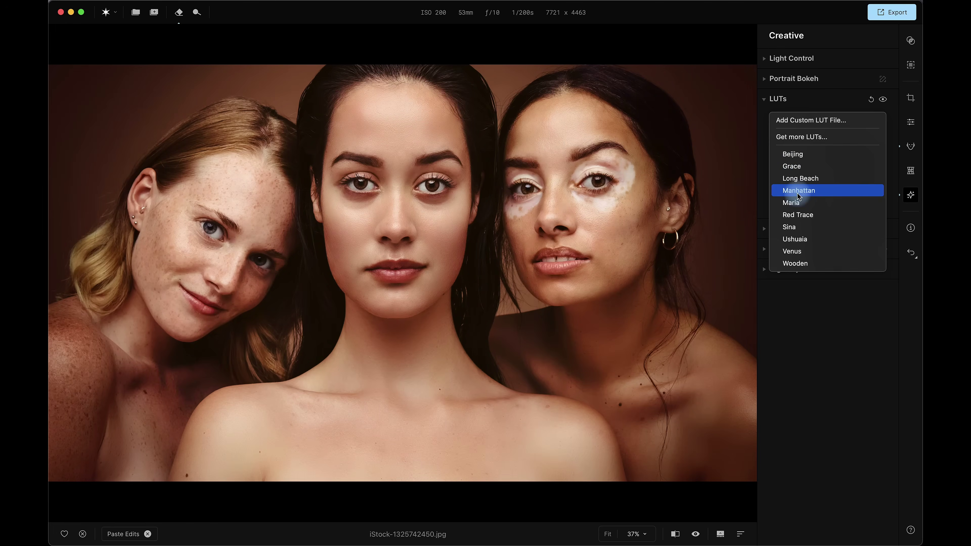
{"action": "left_click", "coordinate": [809, 243]}
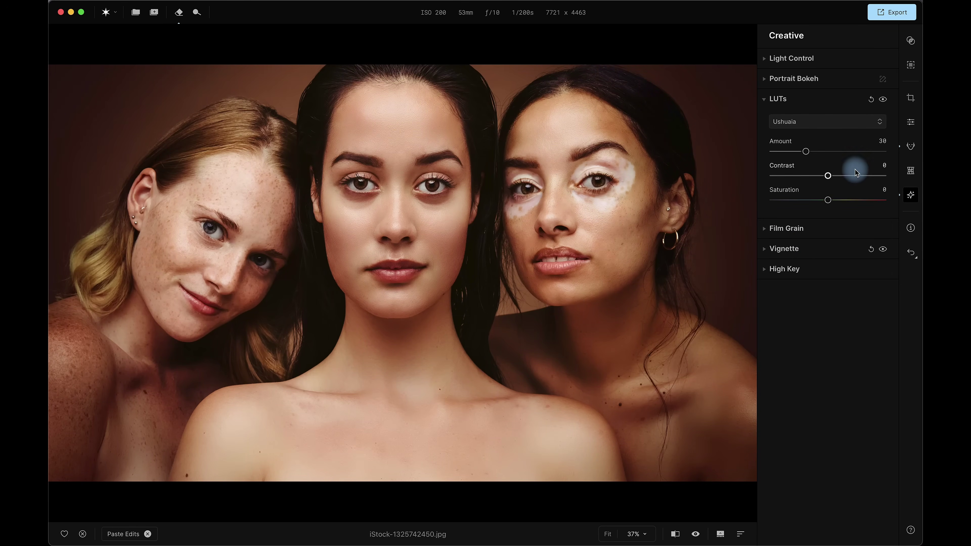
Set the Ushuaia LUT Amount to 25 and add a High Key effect at Amount 10
{"action": "left_click_drag", "start_coordinate": [805, 153], "coordinate": [874, 157]}
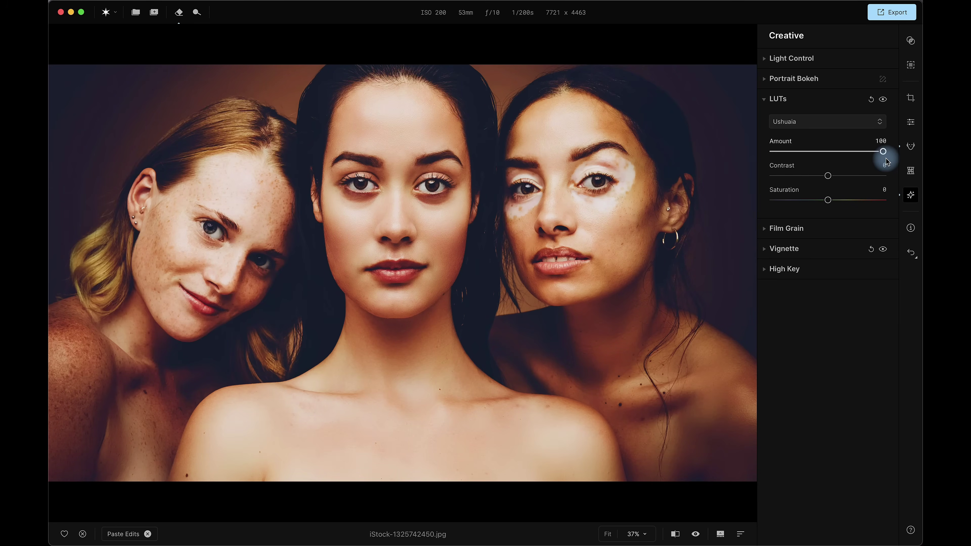
{"action": "left_click_drag", "start_coordinate": [882, 152], "coordinate": [800, 163]}
{"action": "left_click", "coordinate": [764, 269]}
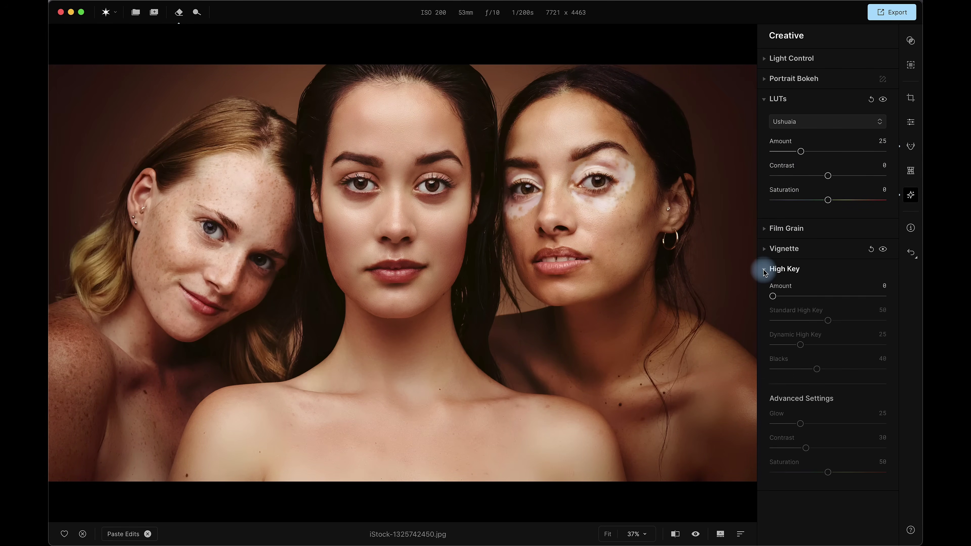
{"action": "left_click_drag", "start_coordinate": [772, 297], "coordinate": [795, 305]}
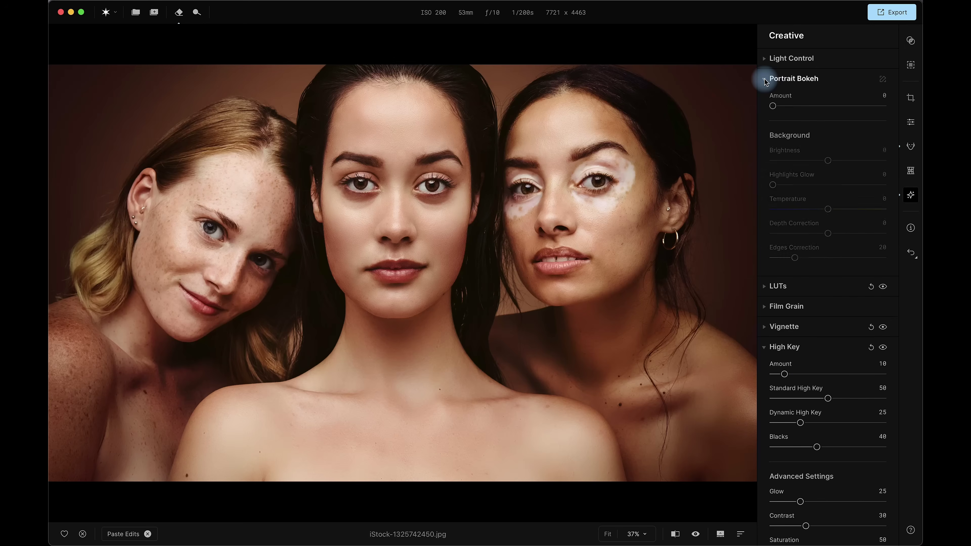
{"action": "left_click", "coordinate": [764, 78]}
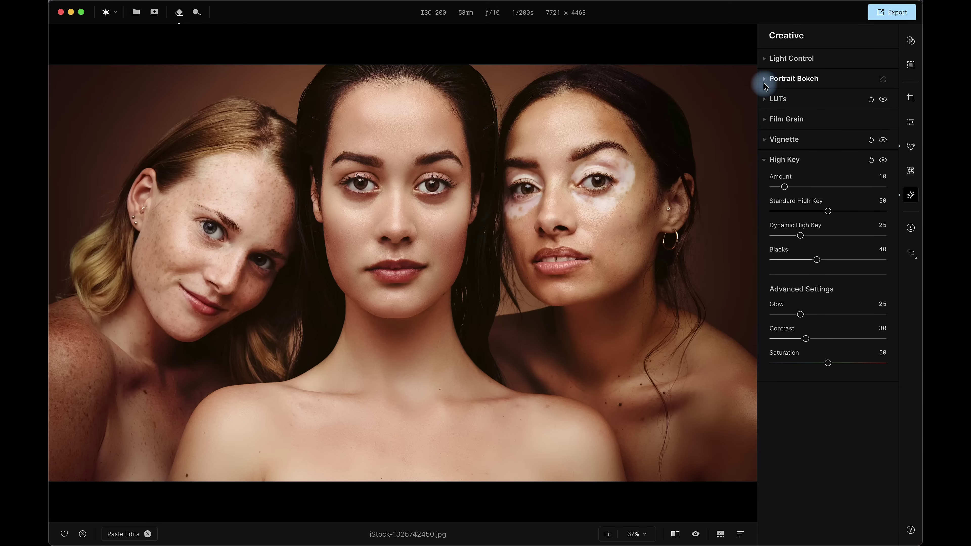
Mask the background behind the three women and warm it by setting Temperature to 10
{"action": "left_click", "coordinate": [912, 65]}
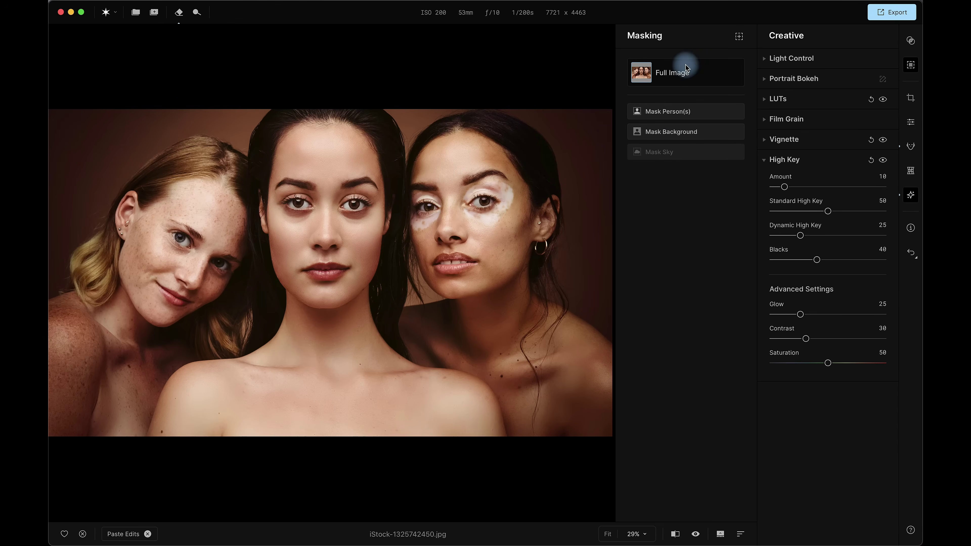
{"action": "left_click", "coordinate": [677, 135]}
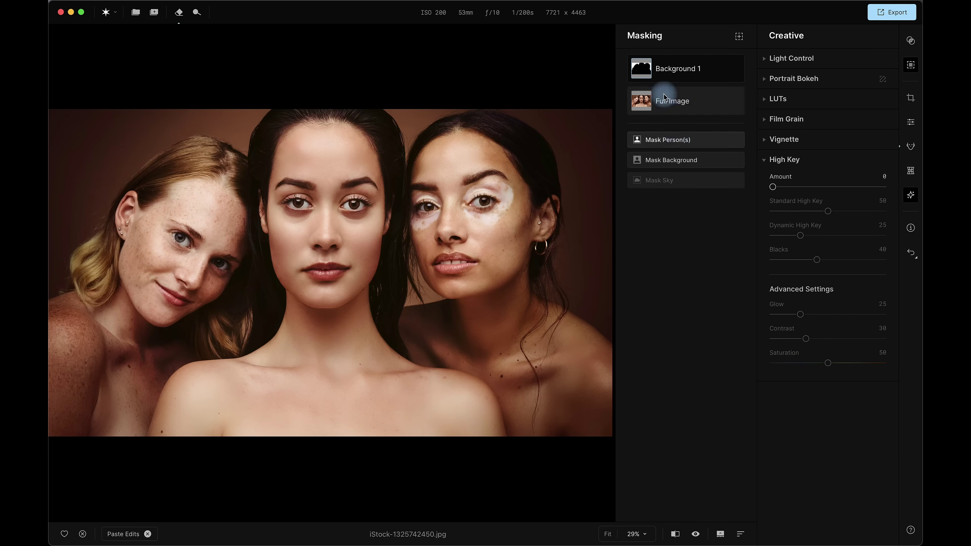
{"action": "left_click", "coordinate": [912, 122]}
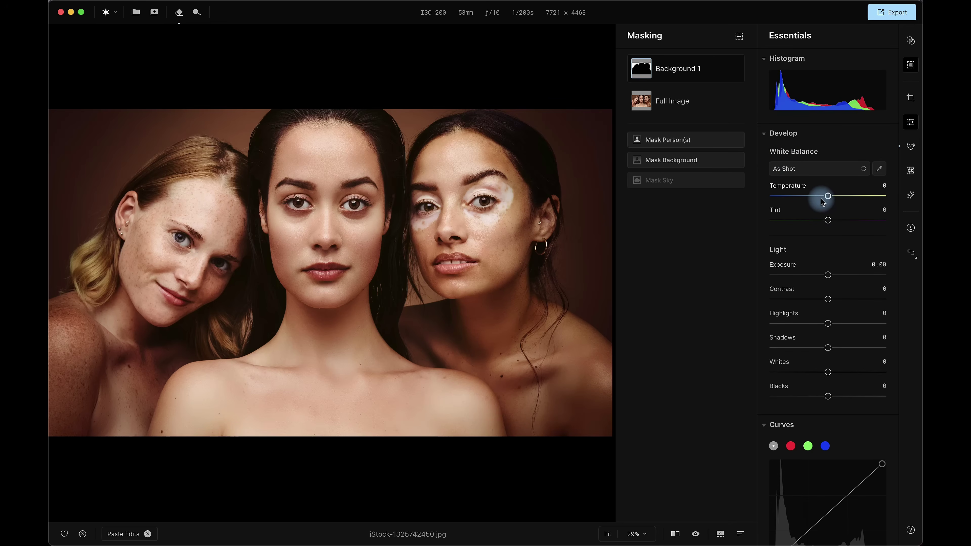
{"action": "left_click_drag", "start_coordinate": [830, 197], "coordinate": [837, 216]}
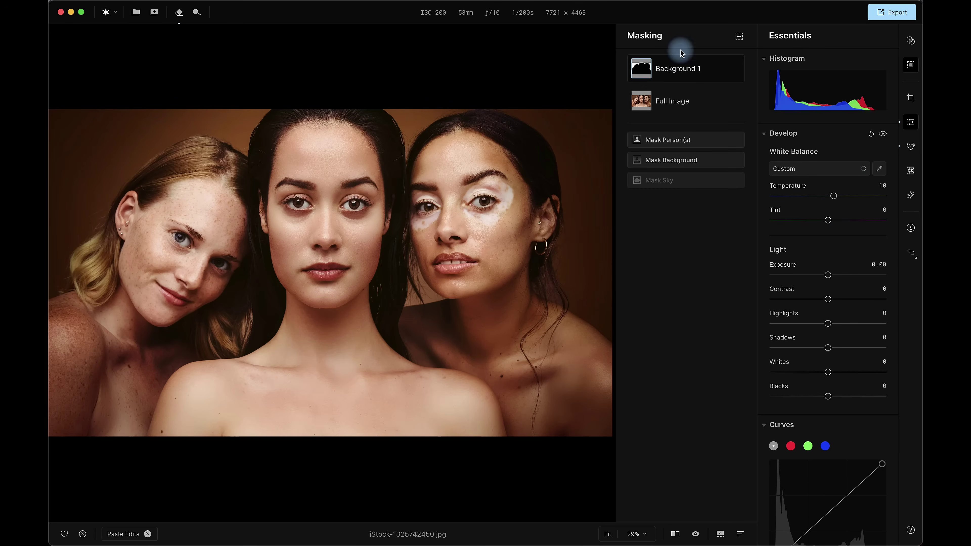
Paint a brush mask over the freckled shoulder of the blonde woman and set its Exposure to 0.81
{"action": "left_click", "coordinate": [739, 37]}
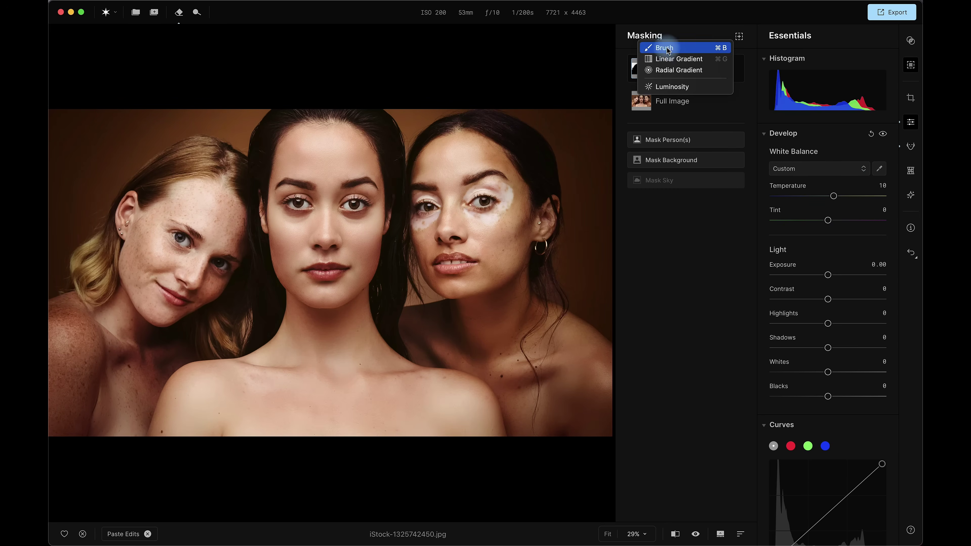
{"action": "left_click", "coordinate": [660, 43]}
{"action": "left_click_drag", "start_coordinate": [61, 412], "coordinate": [68, 356]}
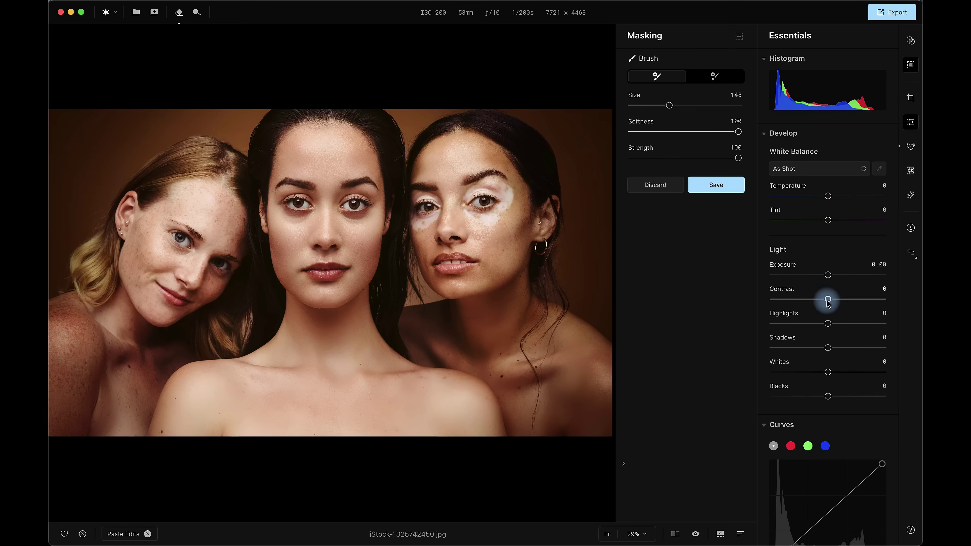
{"action": "left_click_drag", "start_coordinate": [828, 276], "coordinate": [837, 278]}
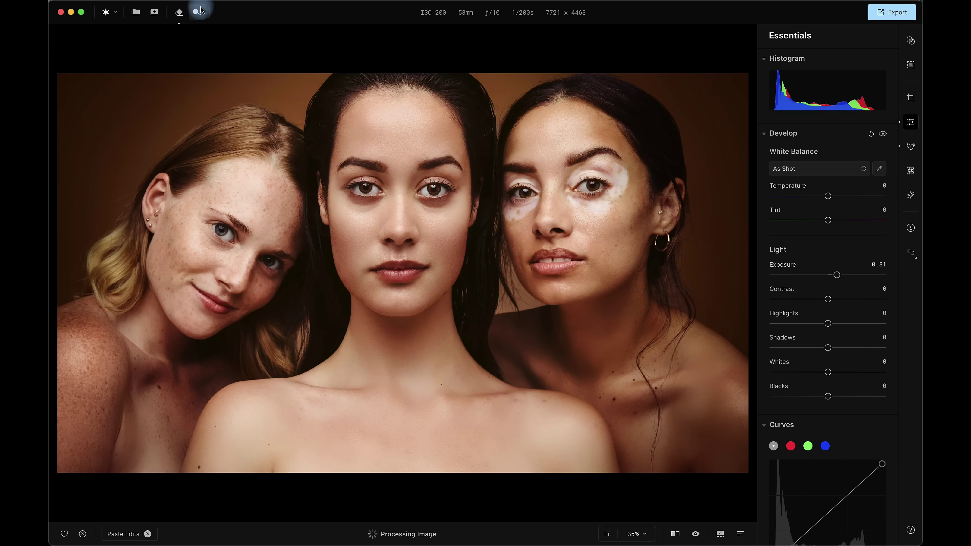
Dodge the shoulder of the woman with the hoop earring and set the Dodge & Burn Amount to 73
{"action": "left_click", "coordinate": [197, 13]}
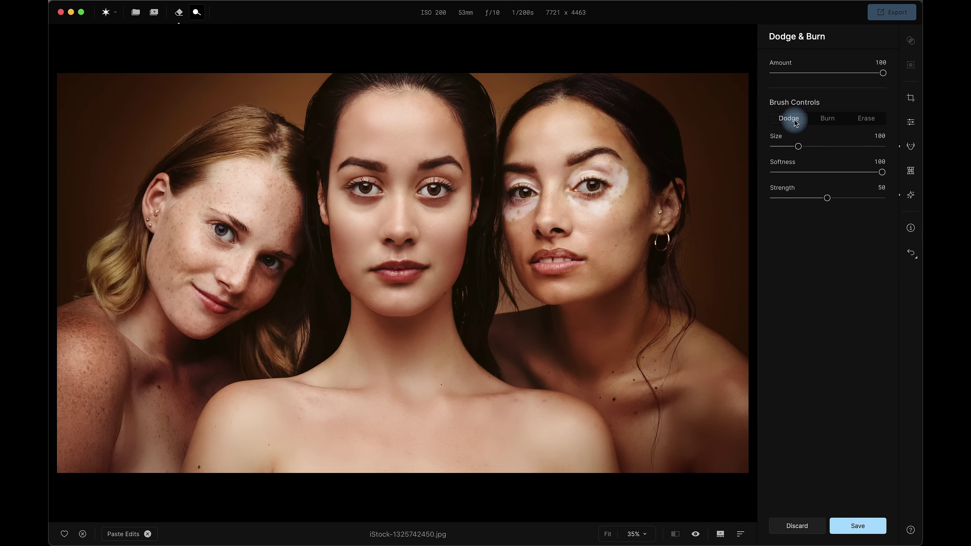
{"action": "mouse_move", "coordinate": [745, 446]}
{"action": "left_mouse_down"}
{"action": "mouse_move", "coordinate": [726, 382]}
{"action": "mouse_move", "coordinate": [722, 461]}
{"action": "left_mouse_up"}
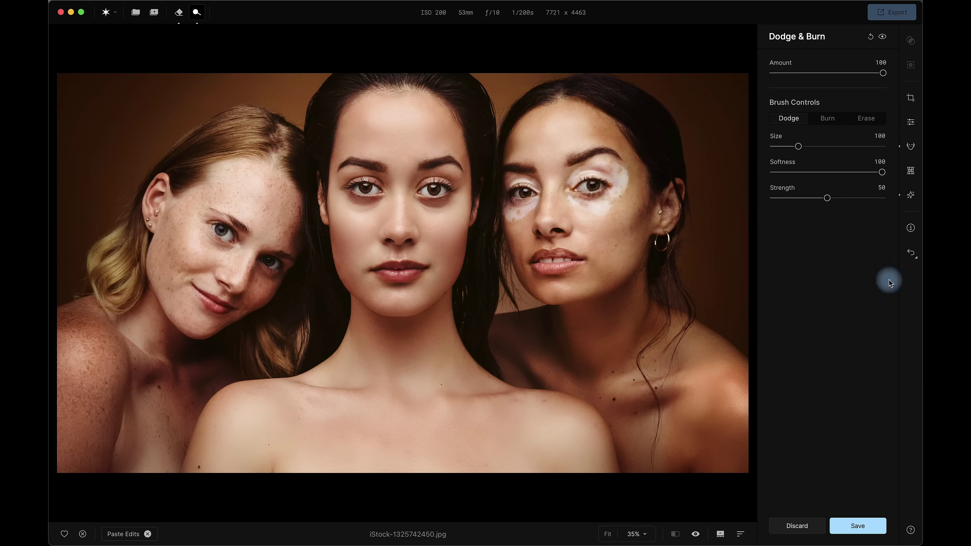
{"action": "left_click_drag", "start_coordinate": [875, 74], "coordinate": [852, 75]}
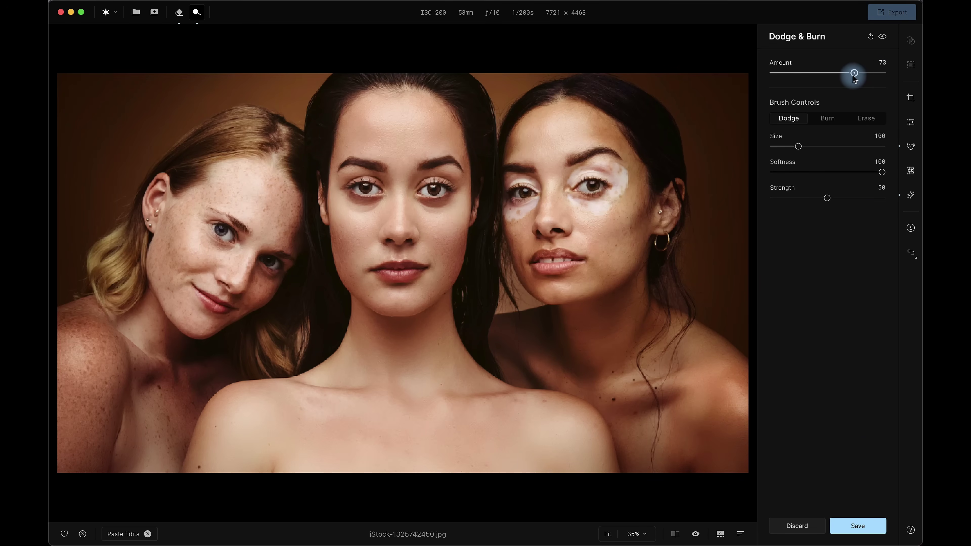
Try shaping the portrait's tone curve with two points and reset the curve
{"action": "left_click", "coordinate": [910, 121]}
{"action": "scroll", "coordinate": [798, 230], "scroll_direction": "down", "scroll_amount": 7}
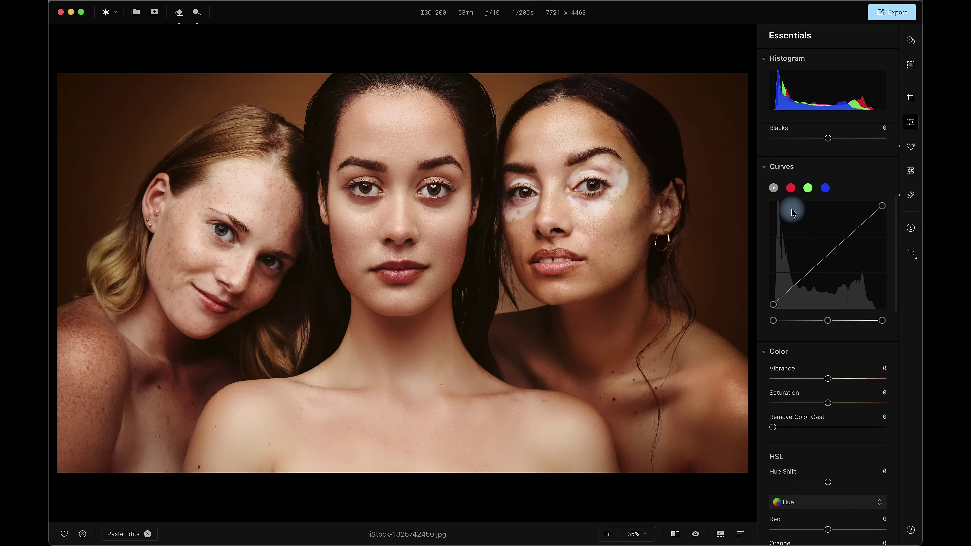
{"action": "left_click_drag", "start_coordinate": [808, 274], "coordinate": [807, 277]}
{"action": "left_click_drag", "start_coordinate": [842, 246], "coordinate": [841, 242]}
{"action": "left_click", "coordinate": [870, 167]}
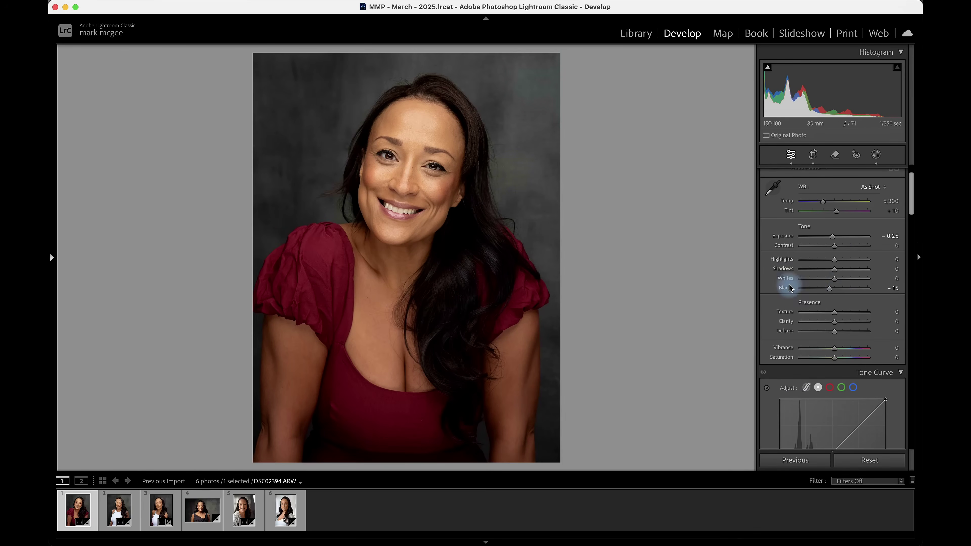
Send the red-dress portrait DSC02394.ARW from Lightroom Classic to Aperty for editing
{"action": "right_click", "coordinate": [447, 207]}
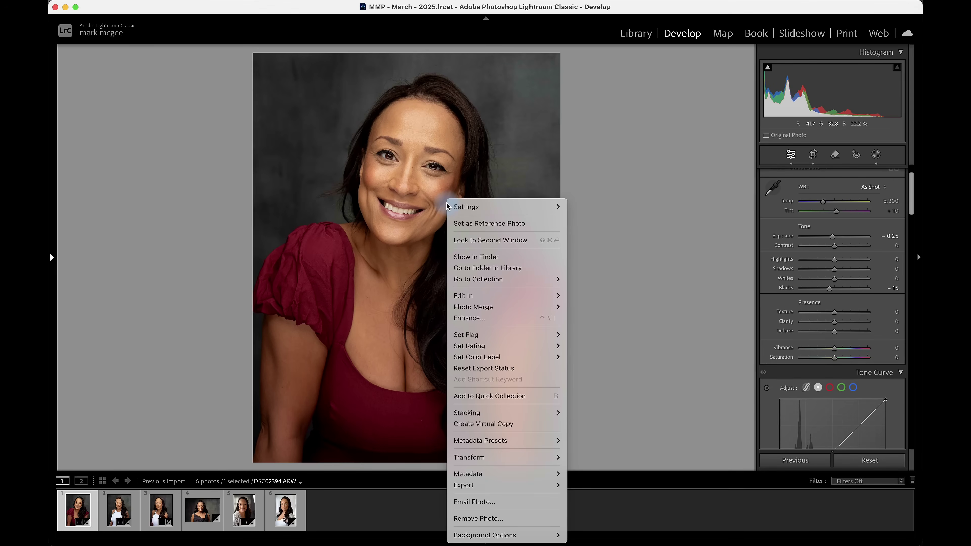
{"action": "mouse_move", "coordinate": [470, 296]}
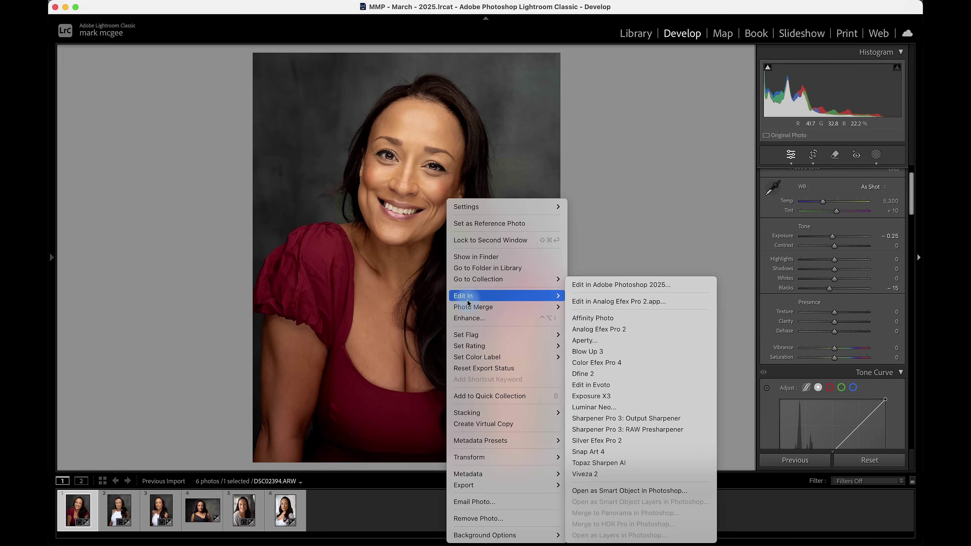
{"action": "left_click", "coordinate": [602, 340]}
{"action": "left_click", "coordinate": [697, 215]}
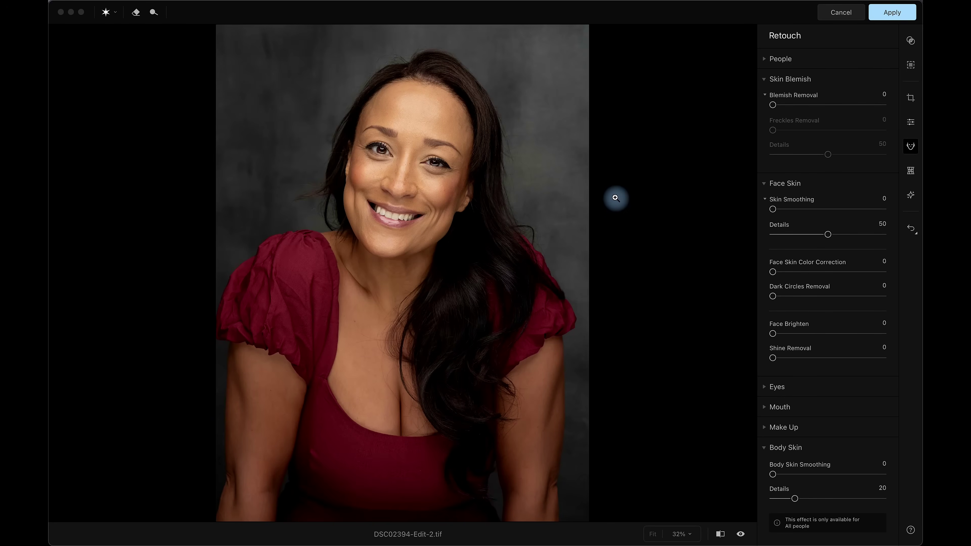
Try the Sunlit Glow, Ocean Breeze and Pure Light color presets on the portrait
{"action": "left_click", "coordinate": [911, 41]}
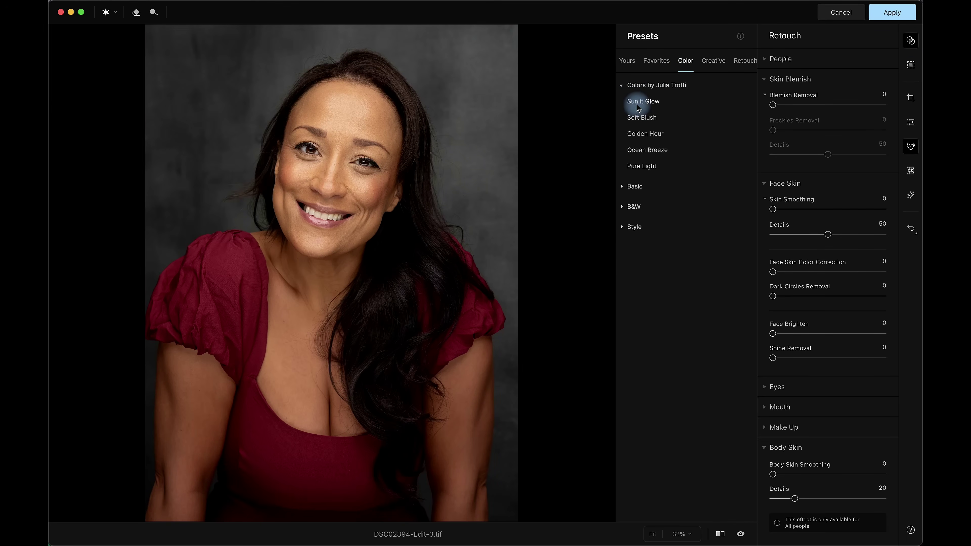
{"action": "left_click", "coordinate": [637, 103]}
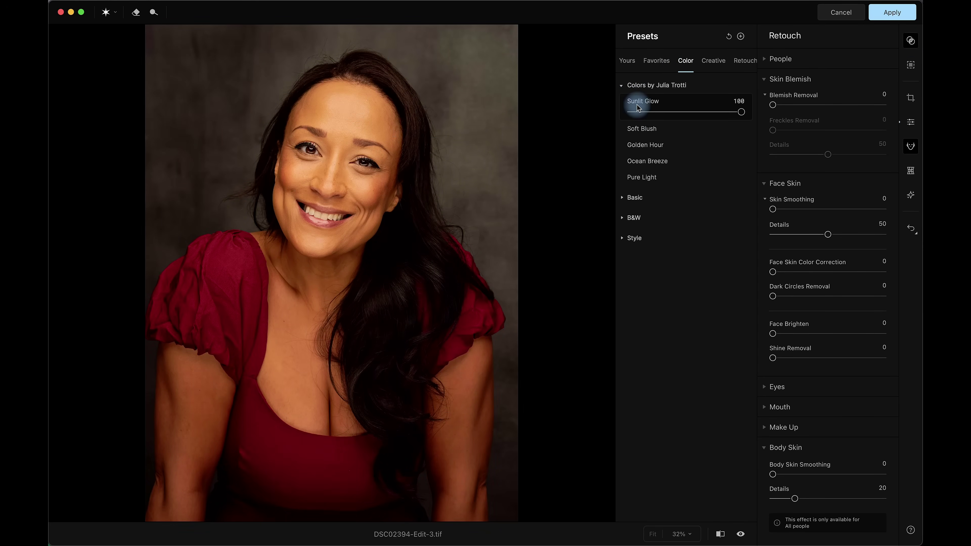
{"action": "left_click", "coordinate": [637, 161]}
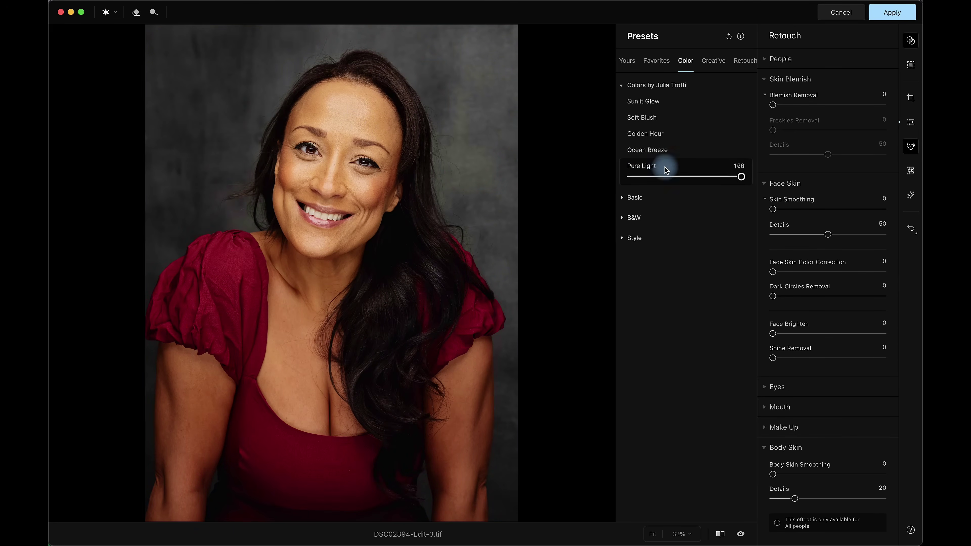
Try the Lifestyle presets Party, Outdoor, Love Story and Fashion on the portrait
{"action": "left_click", "coordinate": [709, 64]}
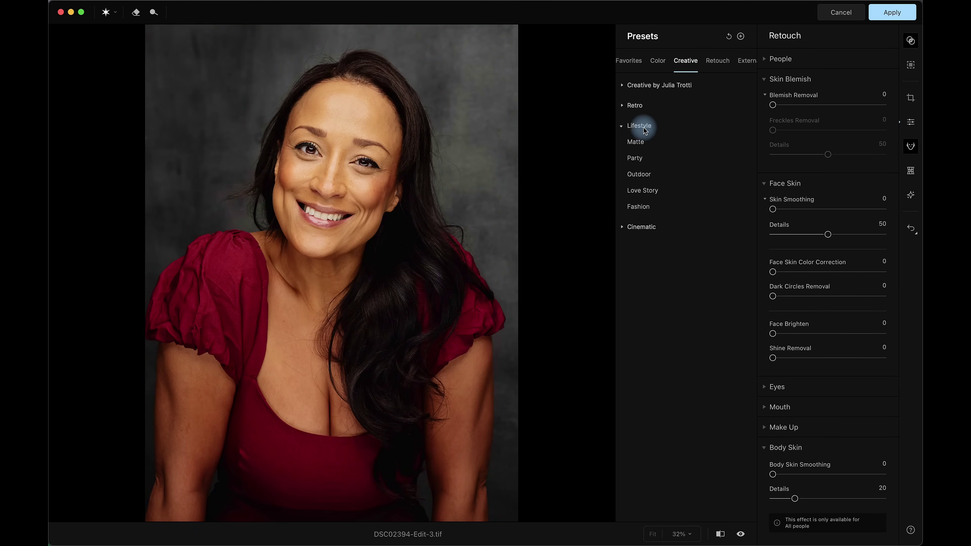
{"action": "left_click", "coordinate": [636, 158]}
{"action": "left_click", "coordinate": [644, 185]}
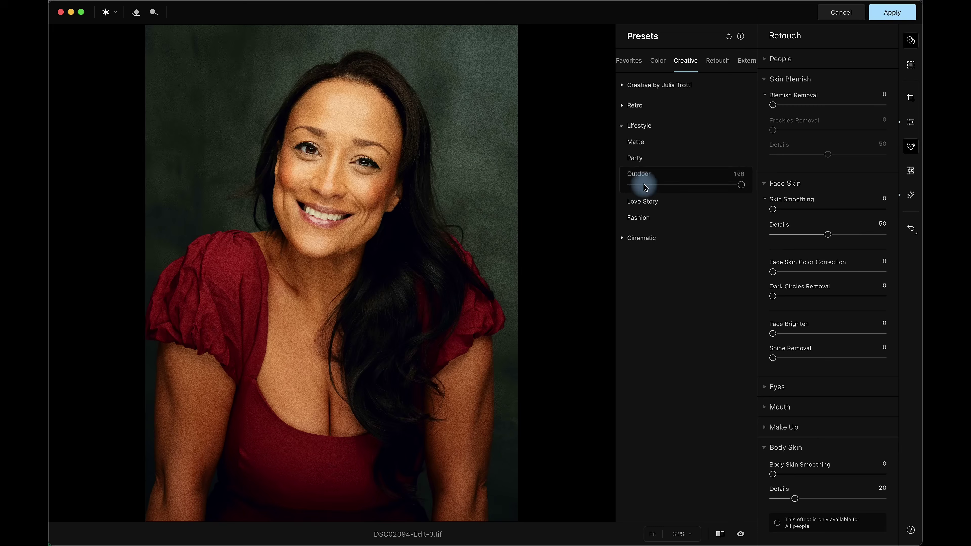
{"action": "left_click", "coordinate": [644, 202]}
{"action": "left_click", "coordinate": [638, 217]}
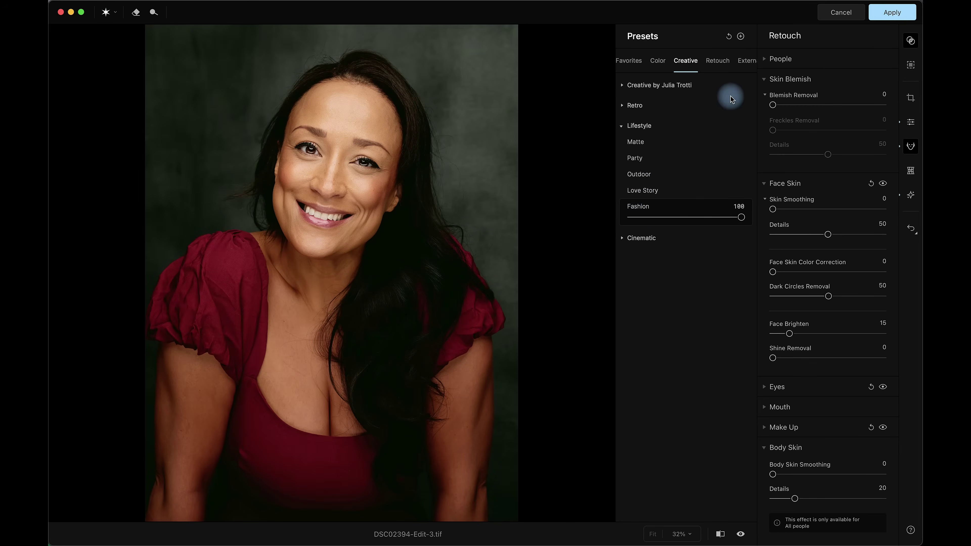
Apply the Red Lips make-up preset at 100 and slightly brighten the portrait with a Light adjustment
{"action": "left_click", "coordinate": [715, 65]}
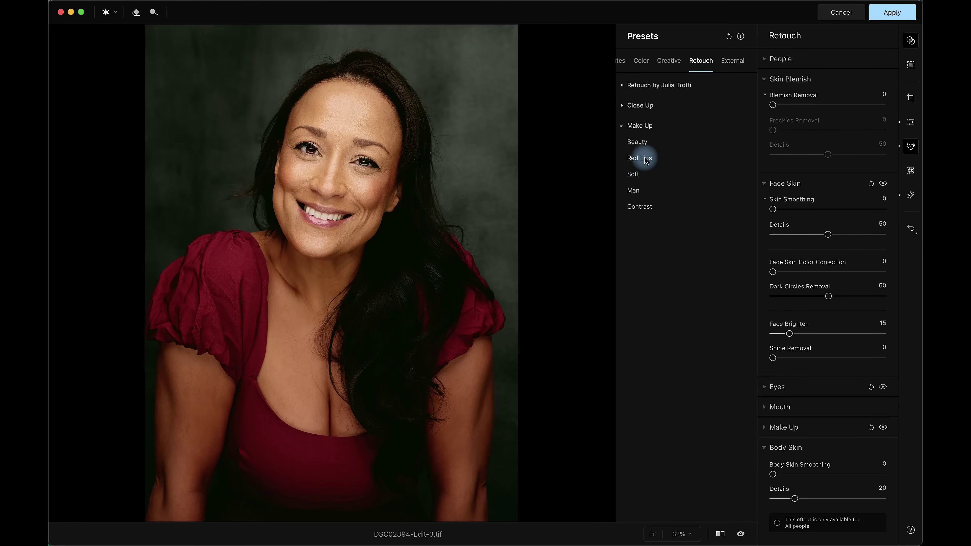
{"action": "left_click", "coordinate": [645, 159]}
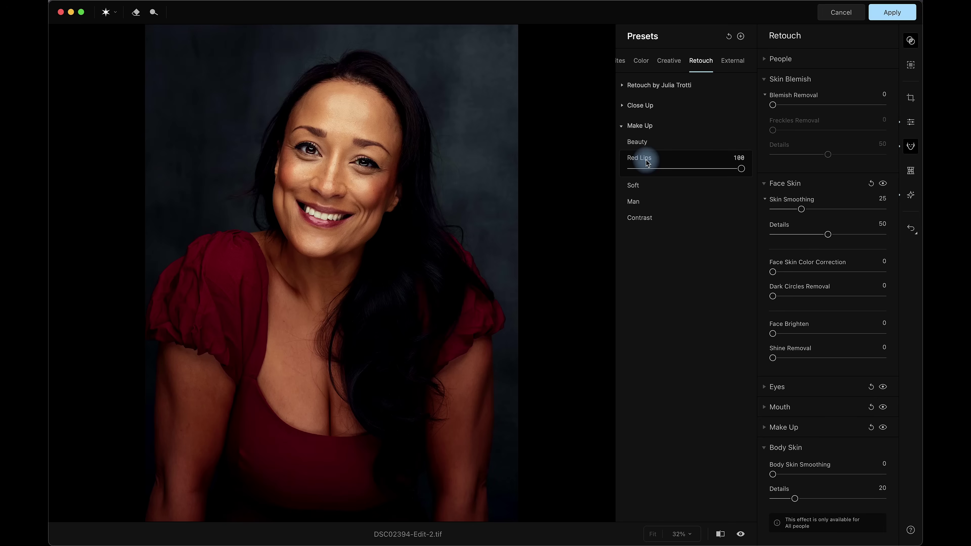
{"action": "left_click", "coordinate": [910, 122]}
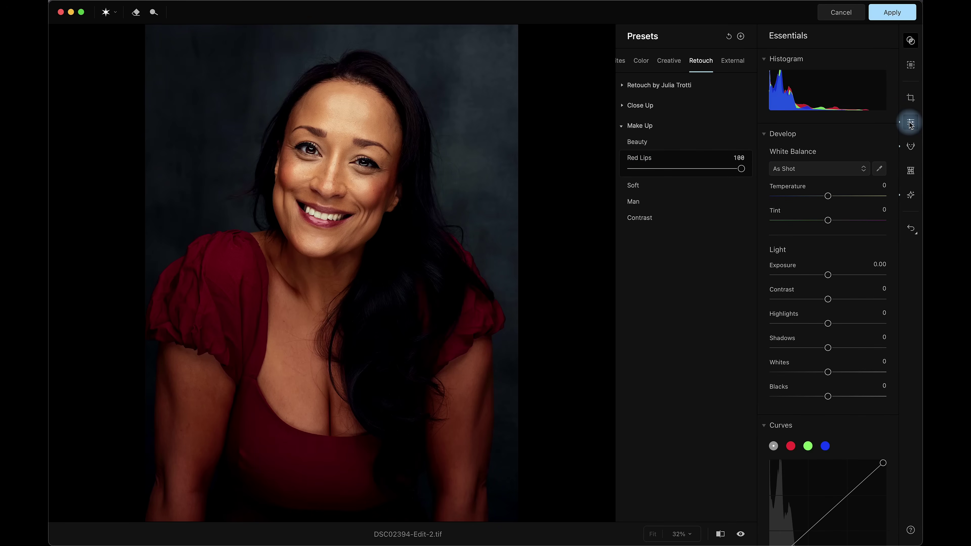
{"action": "scroll", "coordinate": [828, 239], "scroll_direction": "down", "scroll_amount": 1}
{"action": "left_click_drag", "start_coordinate": [831, 307], "coordinate": [841, 311]}
Set Blemish Removal to 100 and face Skin Smoothing to 97 on the red-dress portrait
{"action": "left_click", "coordinate": [911, 146]}
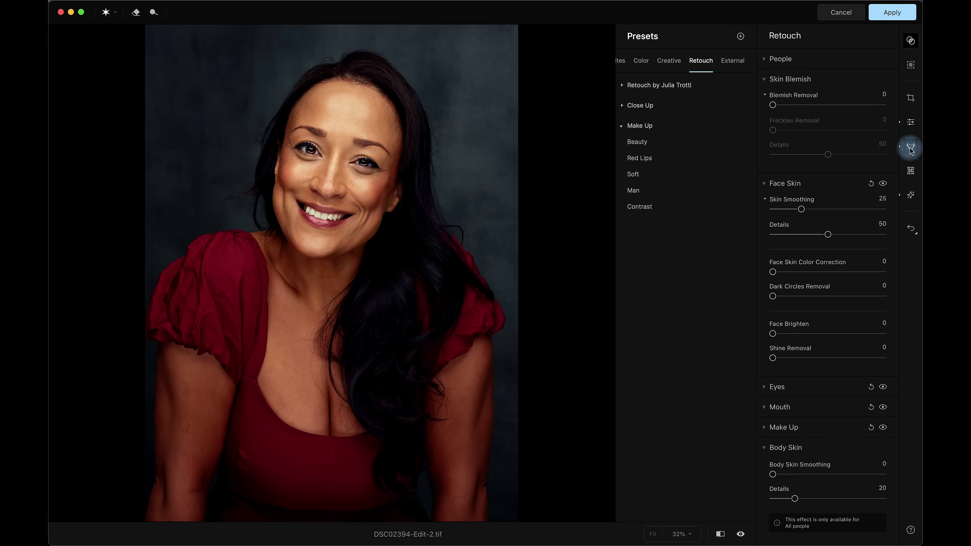
{"action": "left_click", "coordinate": [882, 104]}
{"action": "left_click", "coordinate": [880, 209]}
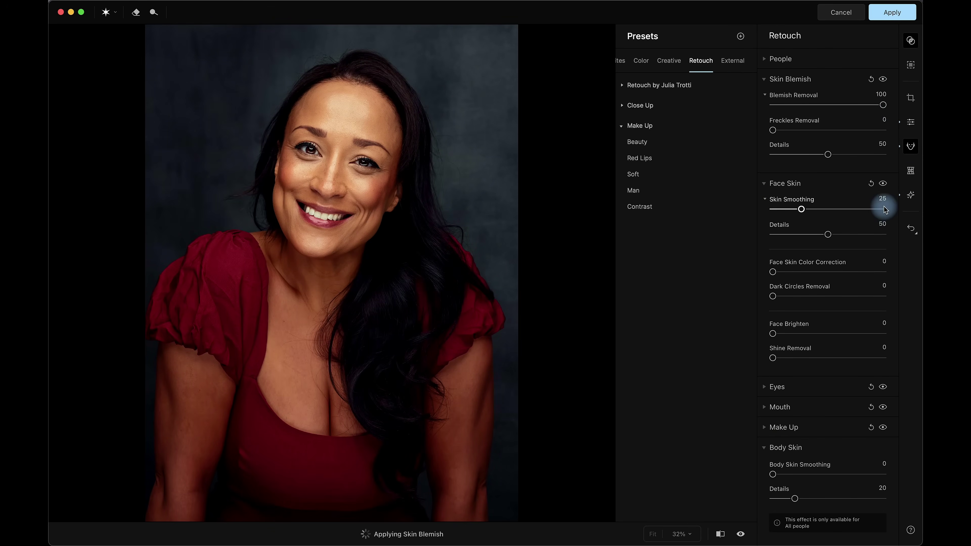
Set Body Skin Smoothing to 97 on the red-dress portrait
{"action": "scroll", "coordinate": [822, 275], "scroll_direction": "down", "scroll_amount": 1}
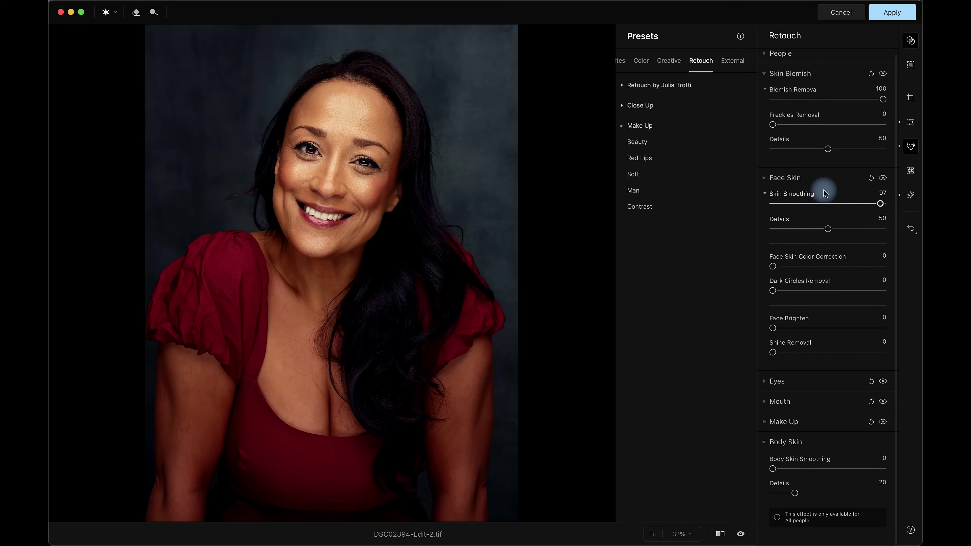
{"action": "left_click", "coordinate": [768, 73]}
{"action": "left_click", "coordinate": [884, 390]}
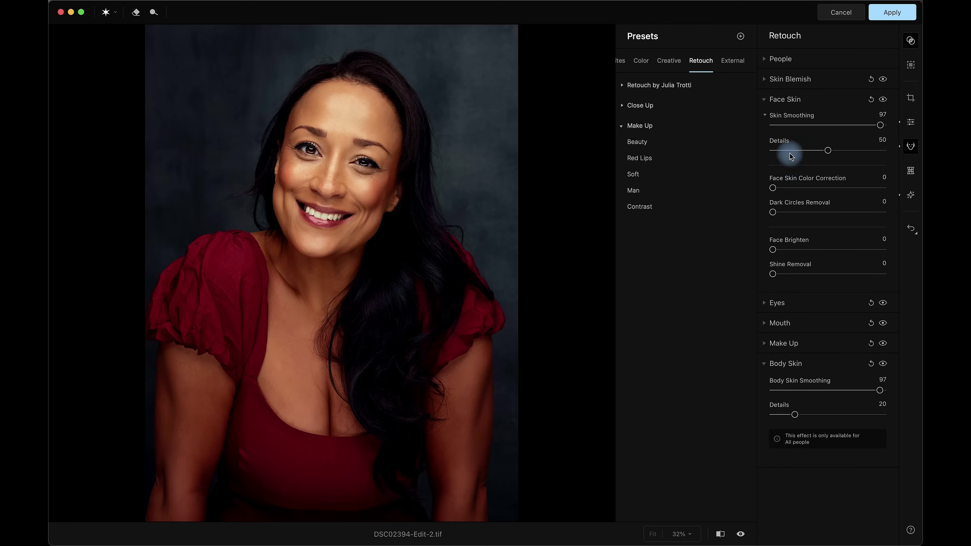
Apply the retouch to return to Lightroom Classic and select the first version of the portrait for comparison
{"action": "left_click", "coordinate": [886, 12]}
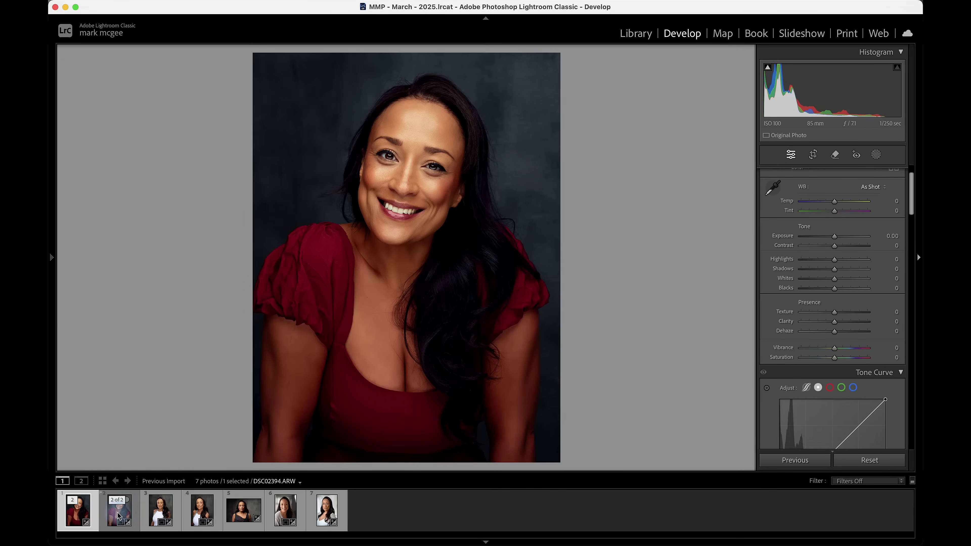
{"action": "left_click", "coordinate": [76, 514]}
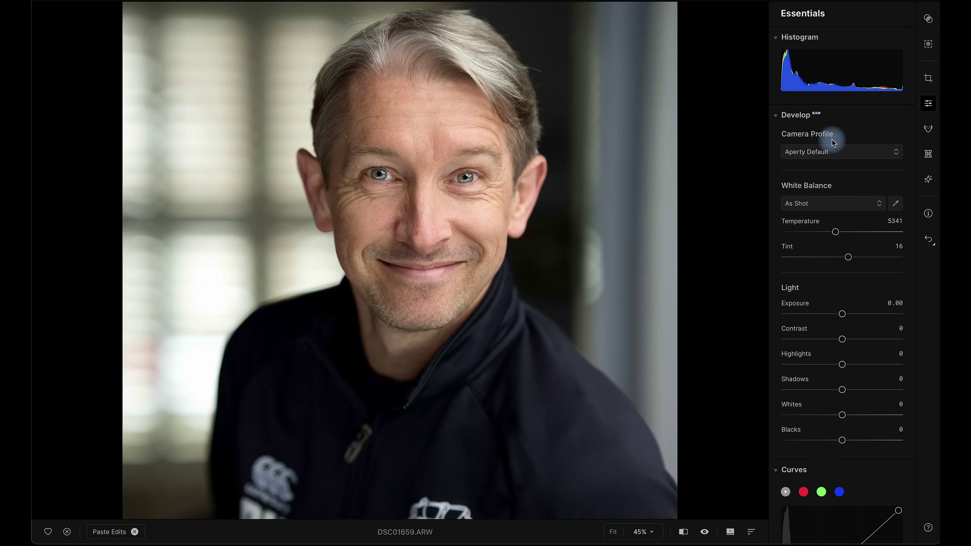
Apply the second saved custom preset at 100 to the man's portrait and compare its facial detail before and after
{"action": "left_click", "coordinate": [928, 18]}
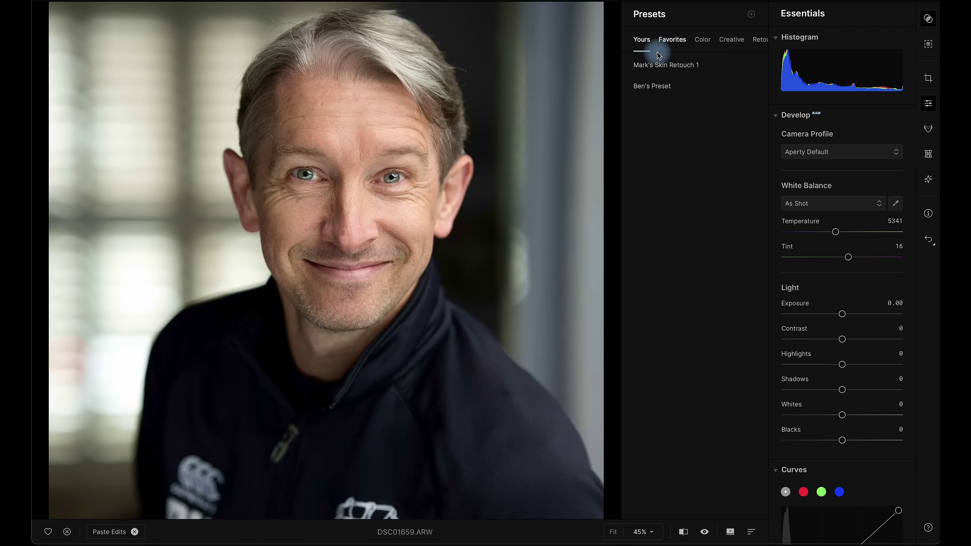
{"action": "left_click", "coordinate": [647, 86]}
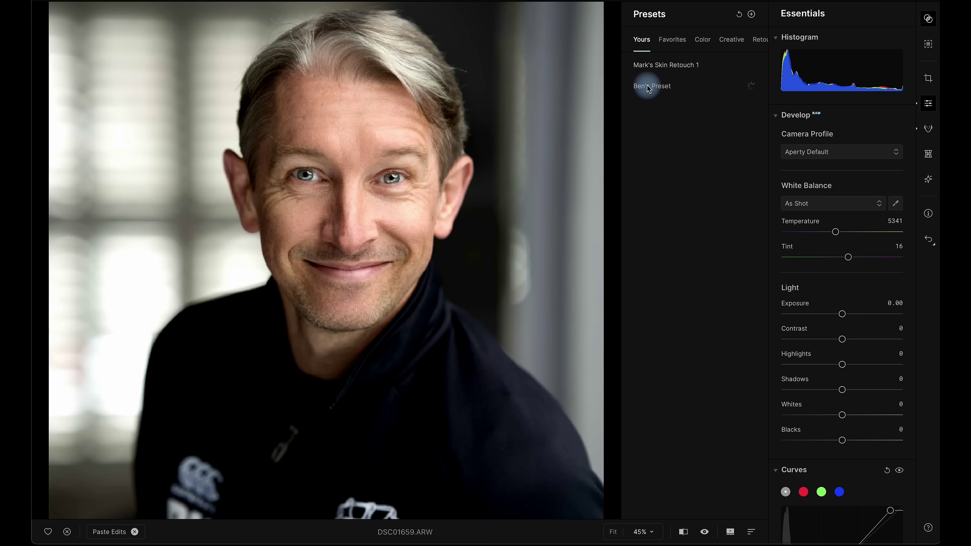
{"action": "key", "text": "backslash"}
{"action": "scroll", "coordinate": [303, 249], "scroll_direction": "up", "scroll_amount": 5}
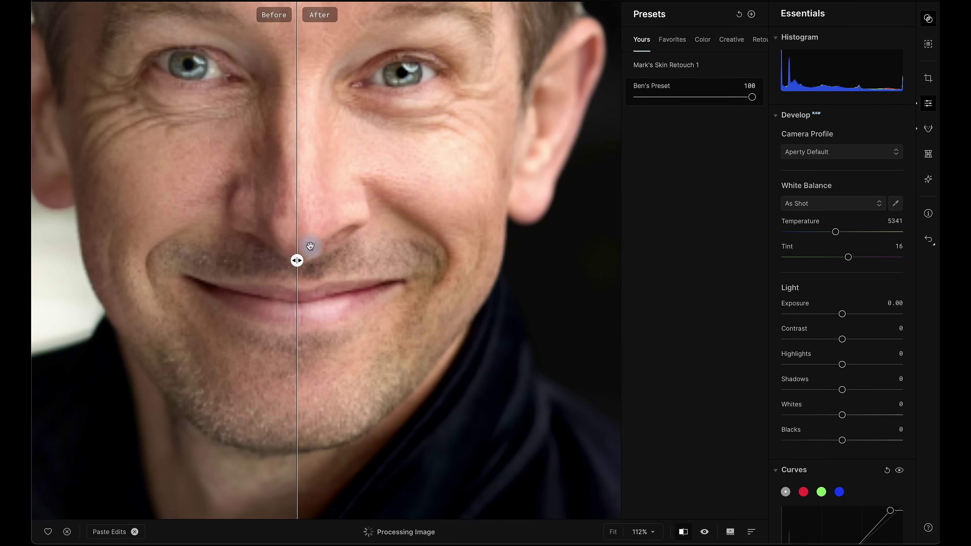
{"action": "left_click_drag", "start_coordinate": [405, 210], "coordinate": [297, 265]}
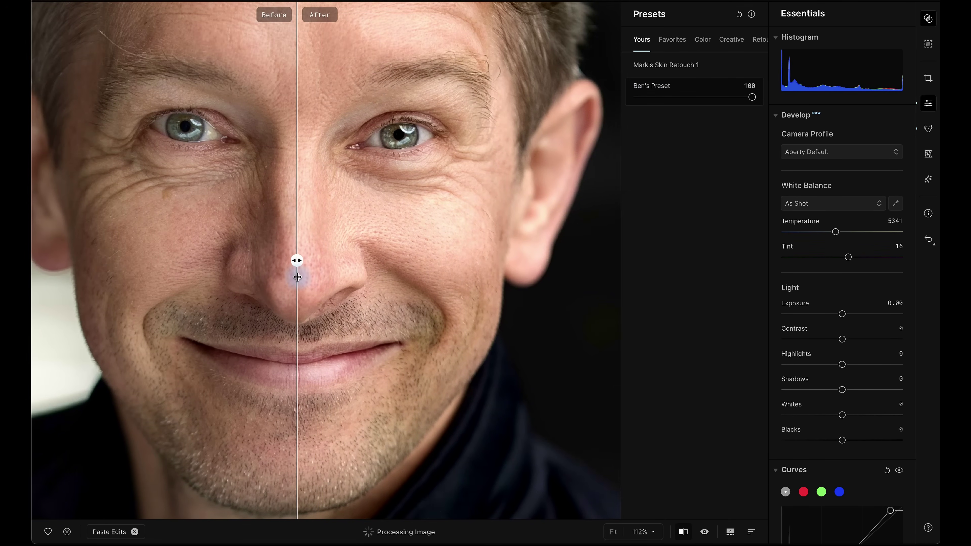
{"action": "key", "text": "backslash"}
{"action": "scroll", "coordinate": [529, 390], "scroll_direction": "down", "scroll_amount": 4}
{"action": "left_click_drag", "start_coordinate": [504, 369], "coordinate": [461, 364]}
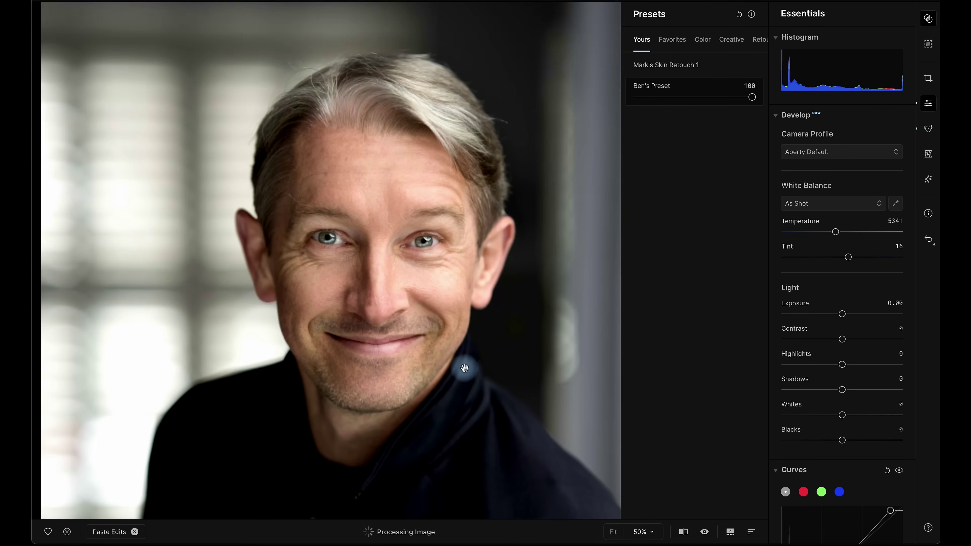
{"action": "scroll", "coordinate": [461, 364], "scroll_direction": "down", "scroll_amount": 1}
{"action": "left_click", "coordinate": [928, 20]}
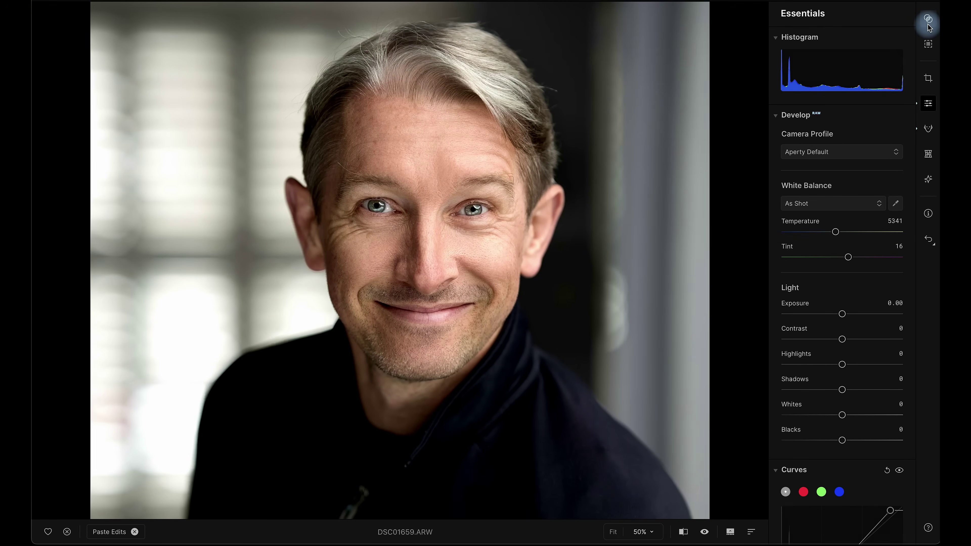
Relight the portrait using Light Control with Amount 40 and Light Customization on, keeping Texture at None and the Strips pattern
{"action": "left_click", "coordinate": [927, 178]}
{"action": "left_click", "coordinate": [790, 37]}
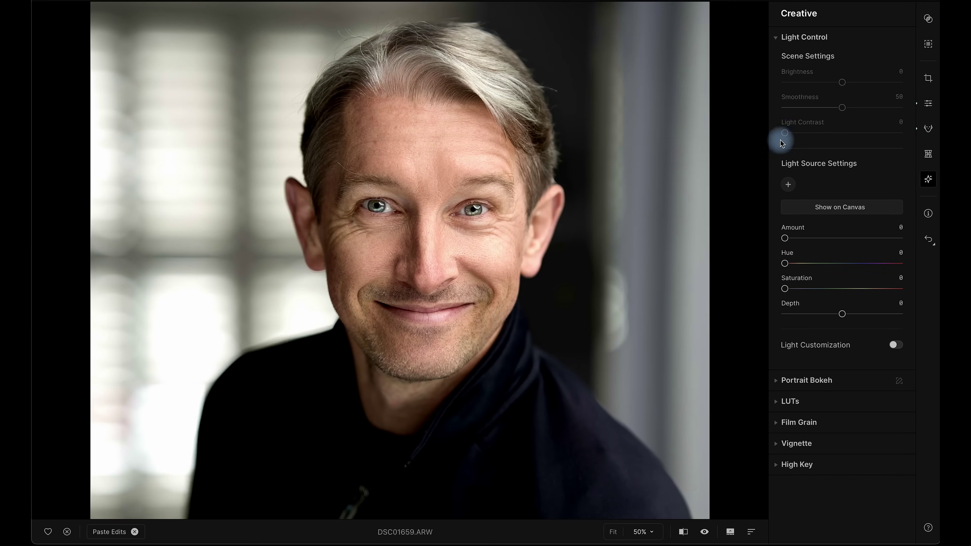
{"action": "left_click_drag", "start_coordinate": [785, 238], "coordinate": [831, 238]}
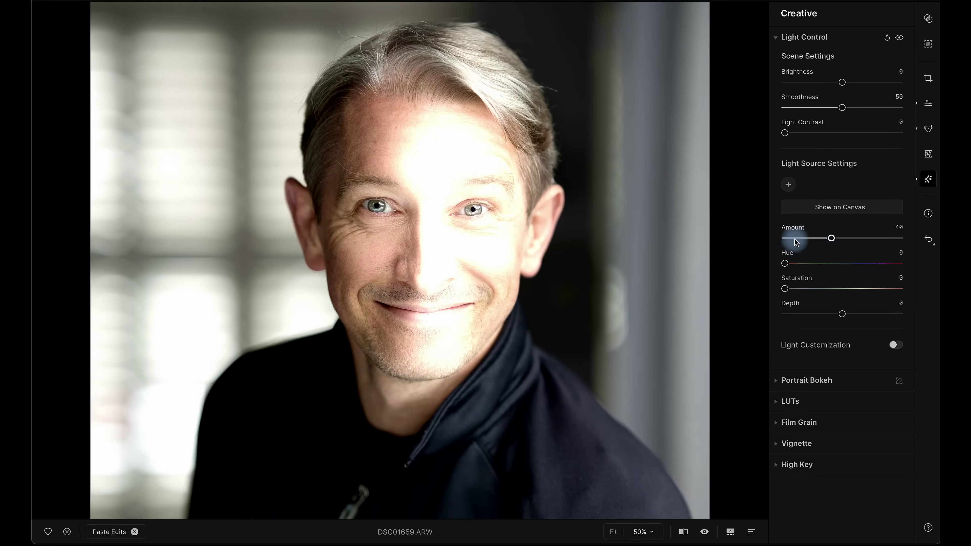
{"action": "left_click", "coordinate": [894, 345]}
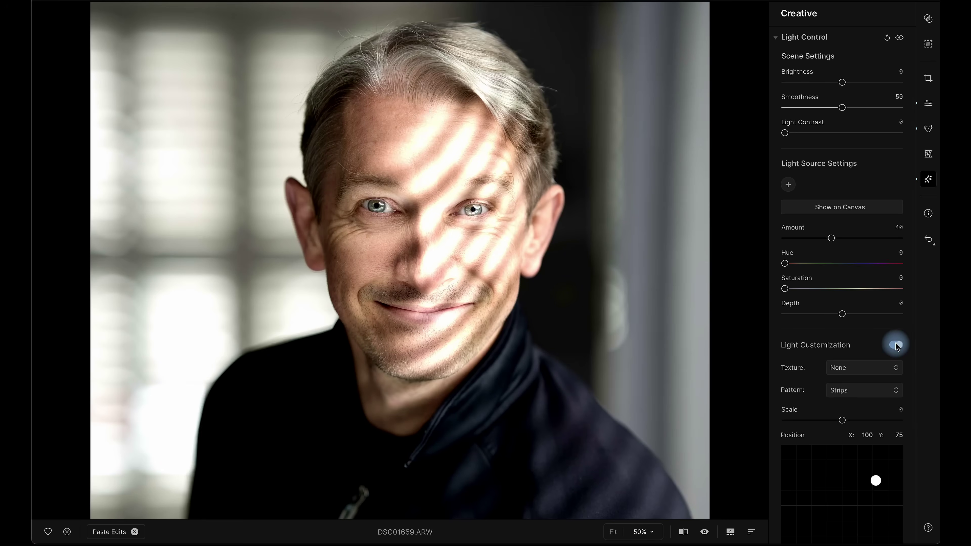
{"action": "scroll", "coordinate": [837, 348], "scroll_direction": "down", "scroll_amount": 2}
{"action": "left_click", "coordinate": [845, 332]}
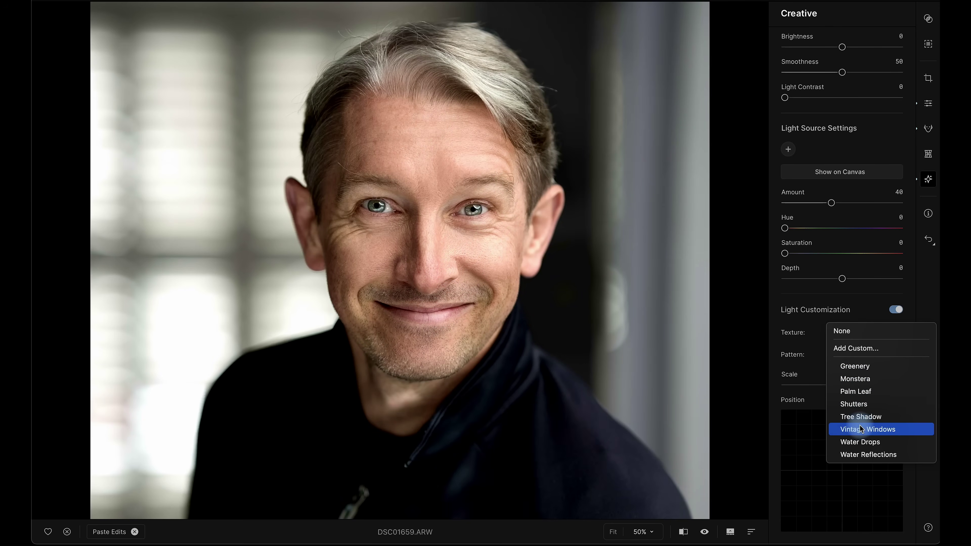
{"action": "left_click", "coordinate": [844, 331]}
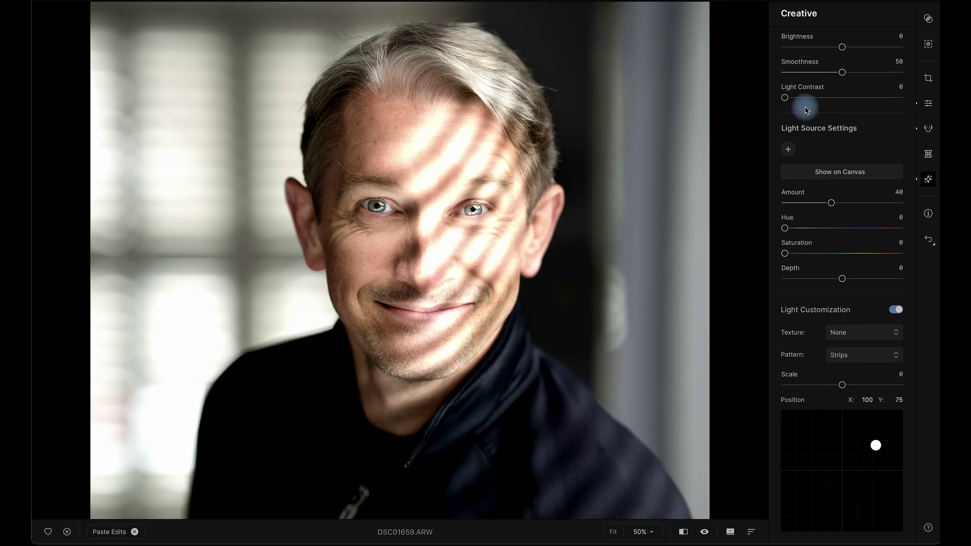
Set Light Contrast to 30, Depth to -100, Brightness to 50 and Smoothness to 40, and slightly increase the strip pattern's scale
{"action": "scroll", "coordinate": [815, 111], "scroll_direction": "up", "scroll_amount": 2}
{"action": "left_click_drag", "start_coordinate": [784, 132], "coordinate": [819, 134]}
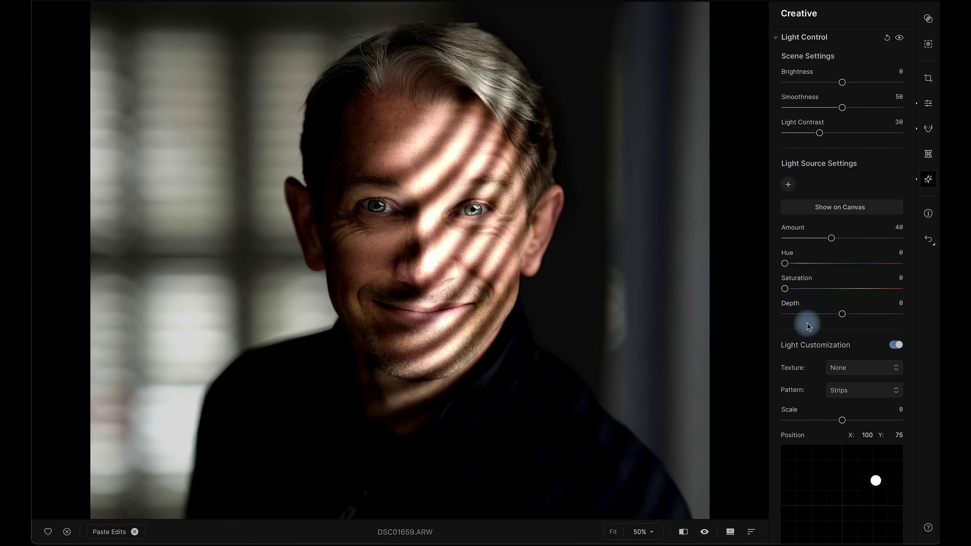
{"action": "left_click_drag", "start_coordinate": [841, 313], "coordinate": [784, 313]}
{"action": "left_click_drag", "start_coordinate": [842, 82], "coordinate": [832, 111]}
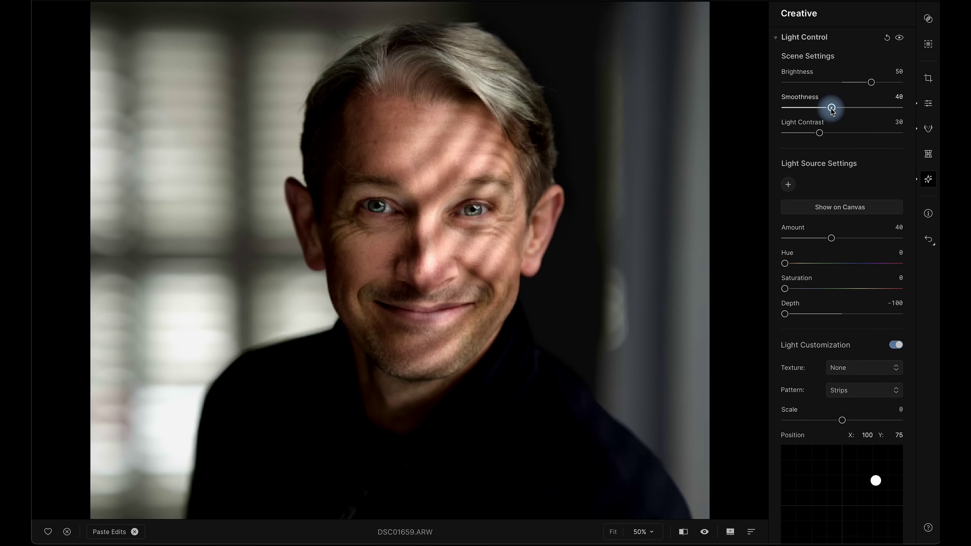
{"action": "mouse_move", "coordinate": [842, 420]}
{"action": "left_mouse_down"}
{"action": "mouse_move", "coordinate": [869, 434]}
{"action": "mouse_move", "coordinate": [867, 422]}
{"action": "mouse_move", "coordinate": [852, 427]}
{"action": "left_mouse_up"}
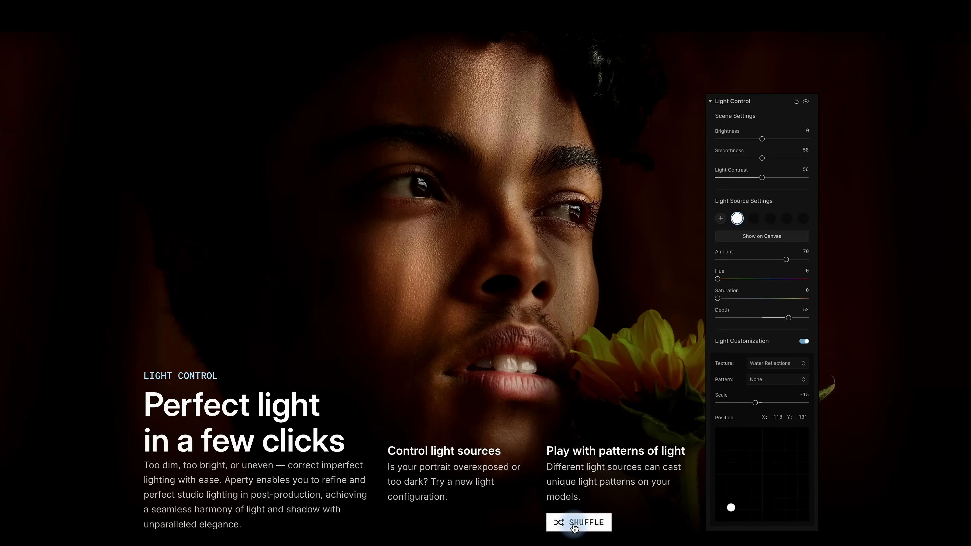
Shuffle through the sample light patterns on the Light Control showcase page
{"action": "left_click", "coordinate": [574, 527]}
{"action": "left_click", "coordinate": [574, 527]}
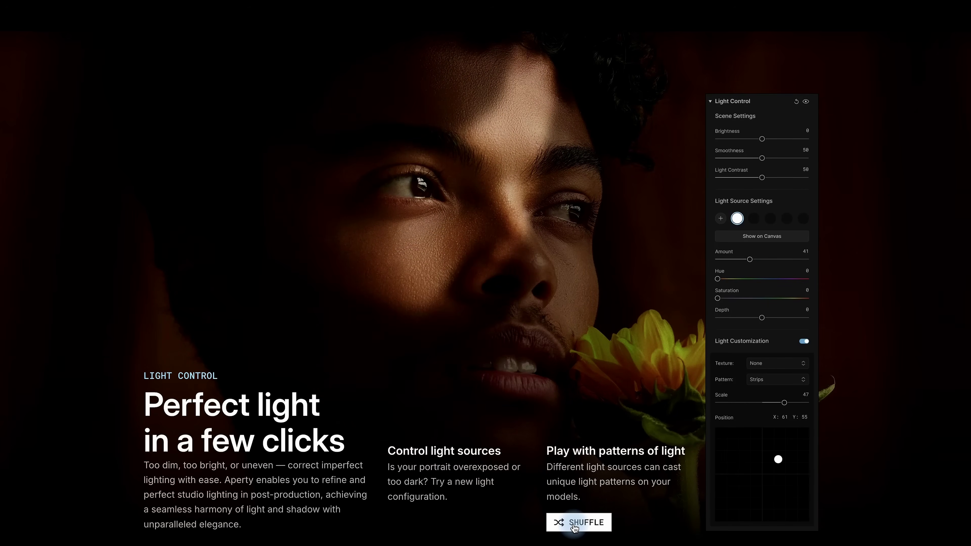
{"action": "left_click", "coordinate": [574, 527]}
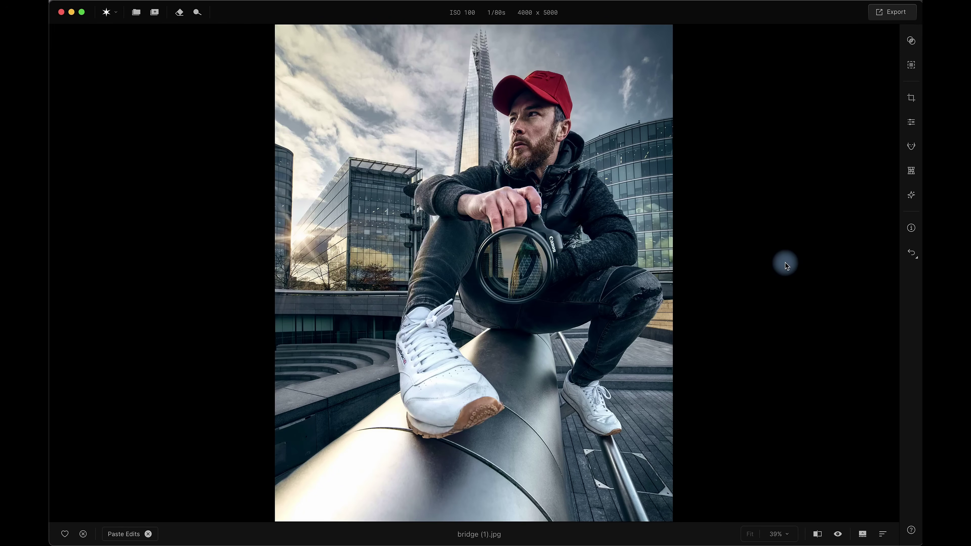
Blur the background of the bridge (1).jpg portrait with Portrait Bokeh at Amount 100
{"action": "left_click", "coordinate": [569, 195]}
{"action": "left_click_drag", "start_coordinate": [527, 118], "coordinate": [528, 252]}
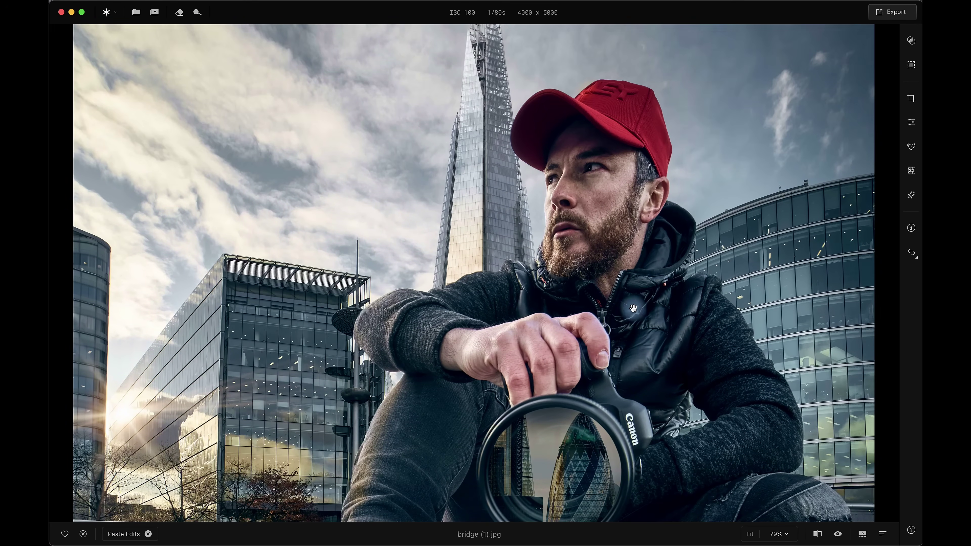
{"action": "left_click", "coordinate": [380, 275]}
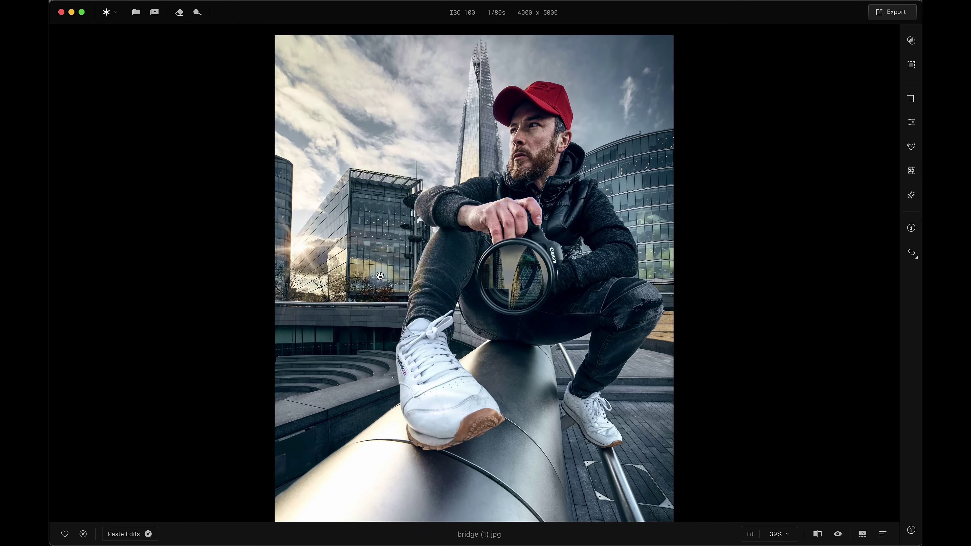
{"action": "left_click", "coordinate": [912, 195]}
{"action": "left_click", "coordinate": [763, 161]}
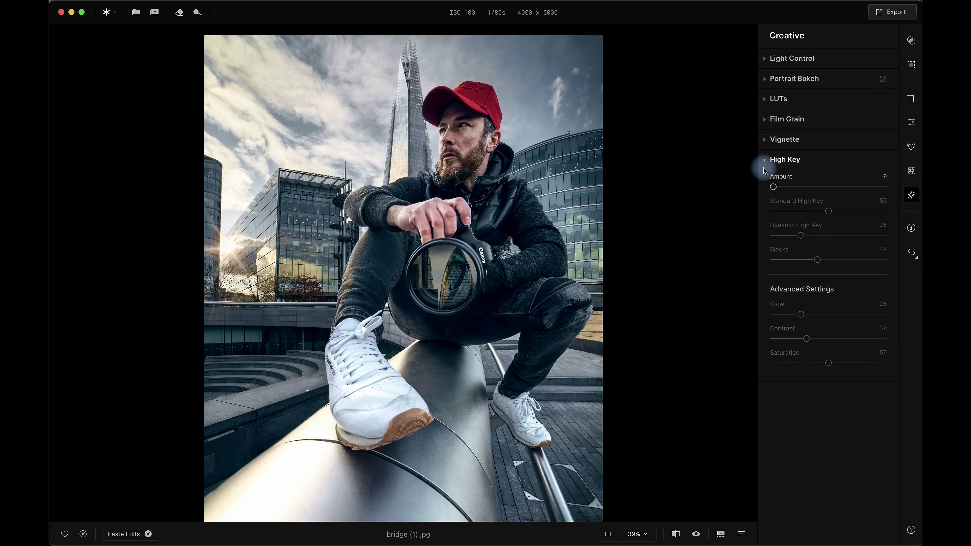
{"action": "left_click", "coordinate": [766, 79]}
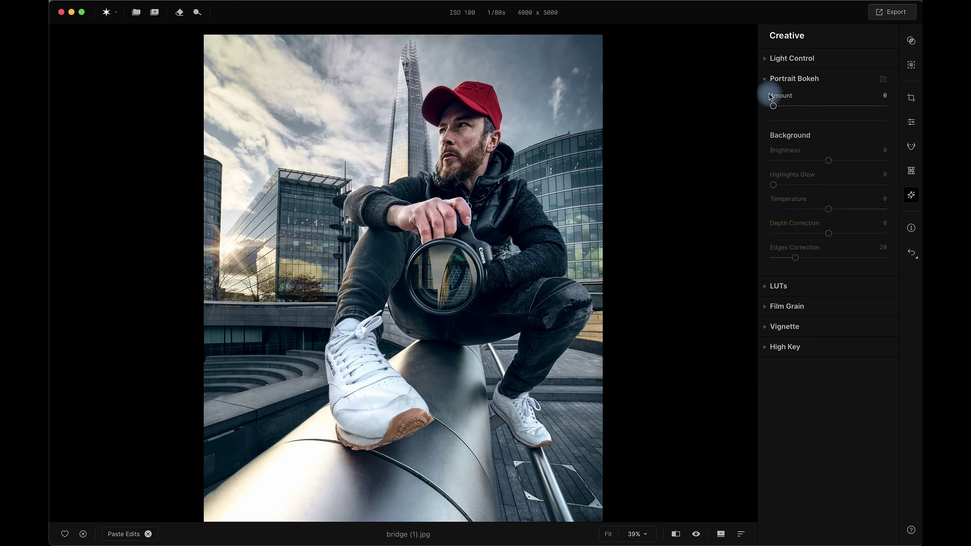
{"action": "left_click_drag", "start_coordinate": [774, 108], "coordinate": [884, 108]}
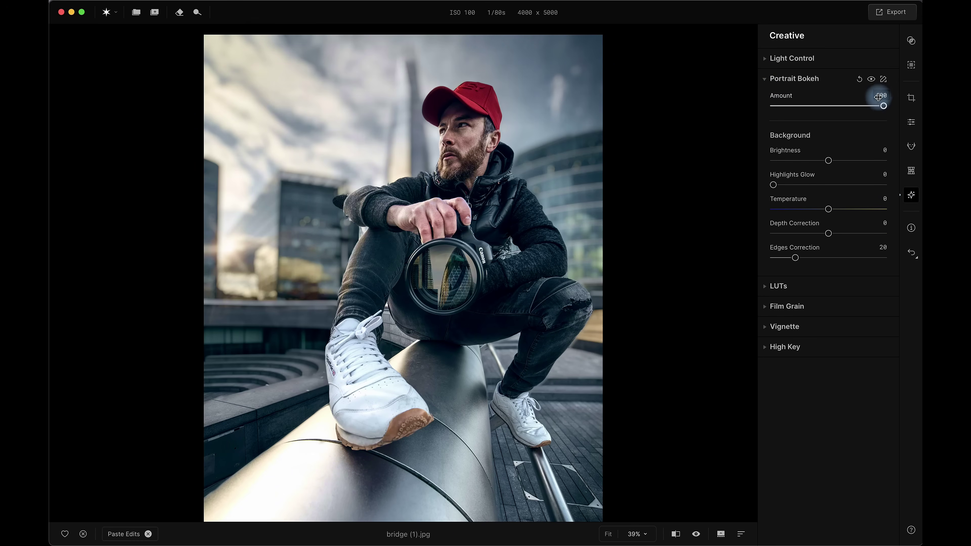
Compare the photo with and without the bokeh, and set Edges Correction to 0 and background Brightness to 30
{"action": "left_click", "coordinate": [871, 79]}
{"action": "left_click", "coordinate": [871, 79]}
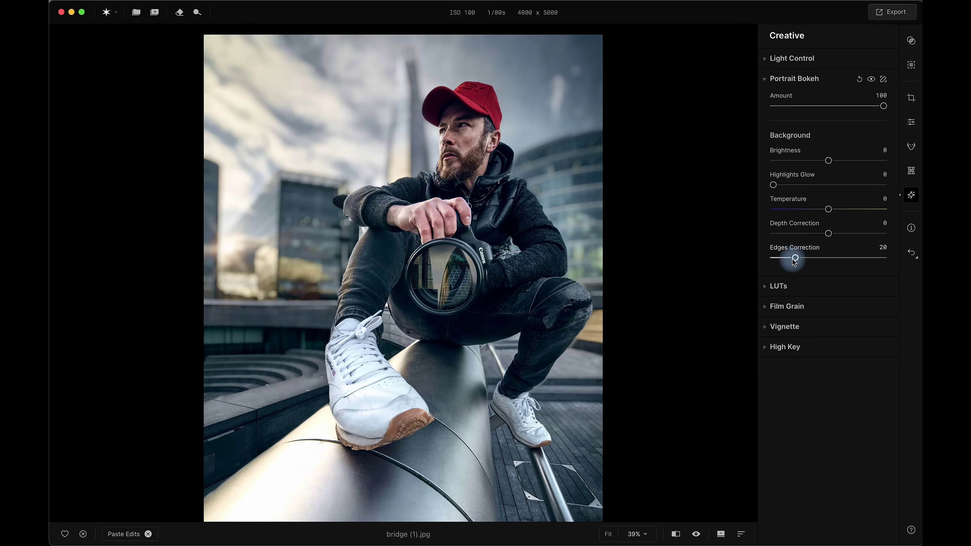
{"action": "left_click_drag", "start_coordinate": [796, 260], "coordinate": [769, 269]}
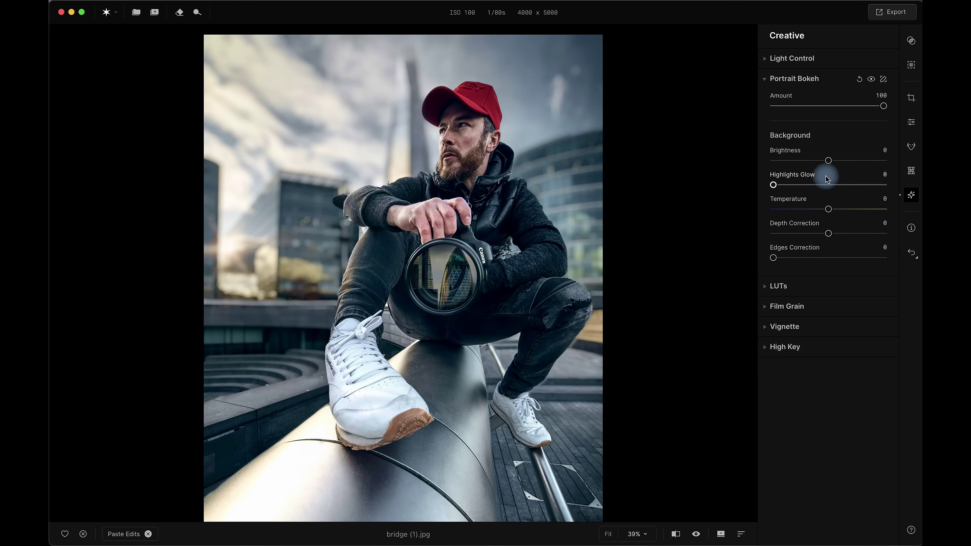
{"action": "left_click_drag", "start_coordinate": [828, 161], "coordinate": [844, 160]}
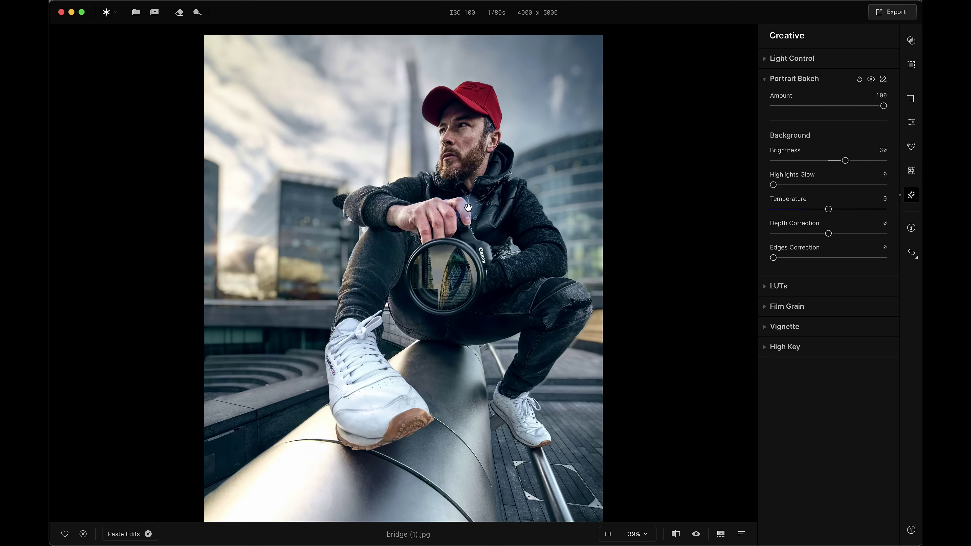
Refine the bokeh mask around the man's sleeve, face and elbow with a Defocus brush at softness 50, using sizes 28 and 10
{"action": "scroll", "coordinate": [420, 251], "scroll_direction": "up", "scroll_amount": 5}
{"action": "scroll", "coordinate": [419, 251], "scroll_direction": "up", "scroll_amount": 4}
{"action": "left_click_drag", "start_coordinate": [401, 141], "coordinate": [359, 383]}
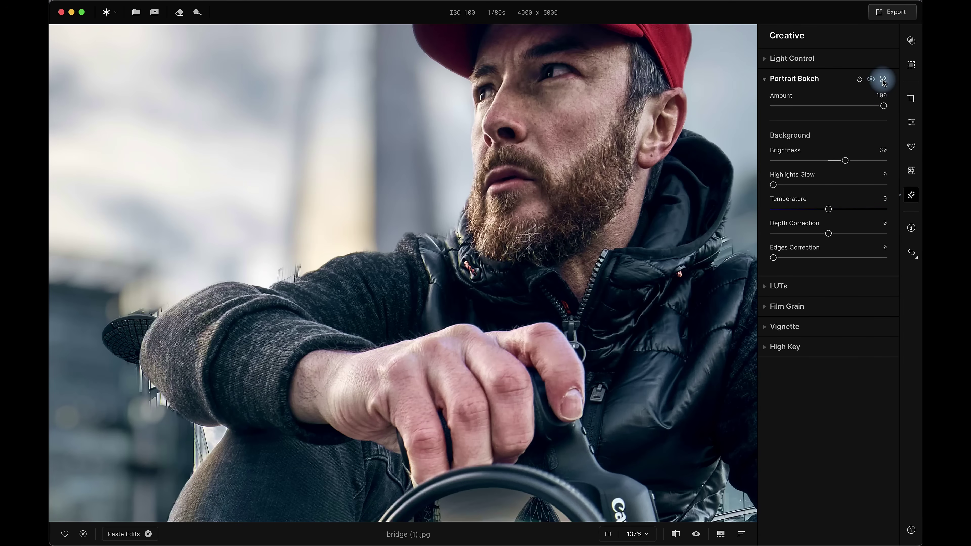
{"action": "left_click", "coordinate": [883, 79]}
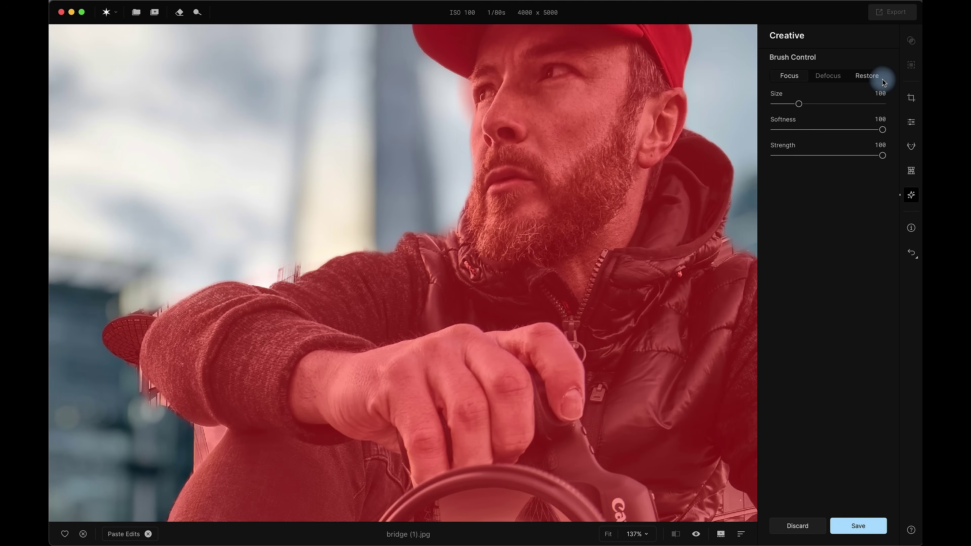
{"action": "left_click", "coordinate": [828, 76]}
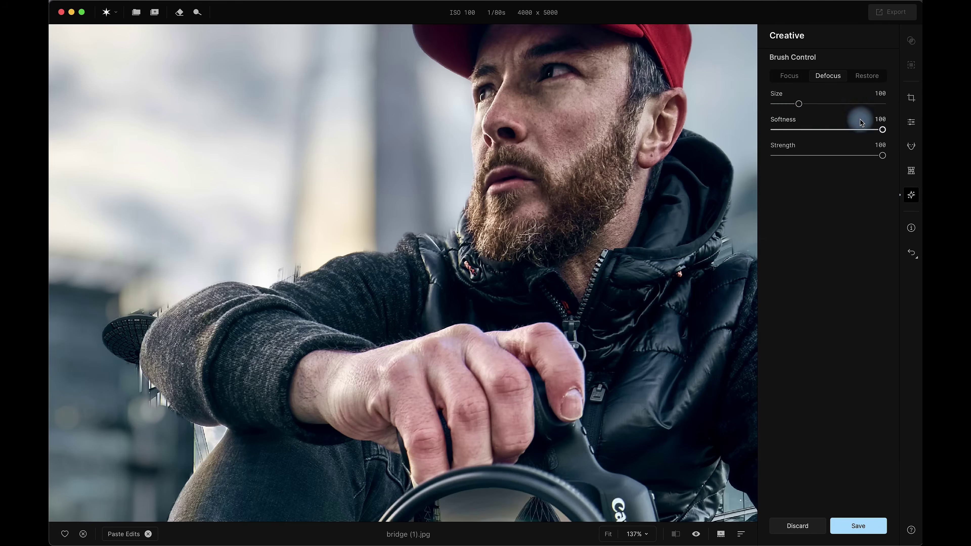
{"action": "mouse_move", "coordinate": [169, 295]}
{"action": "left_mouse_down"}
{"action": "mouse_move", "coordinate": [123, 329]}
{"action": "mouse_move", "coordinate": [153, 382]}
{"action": "left_mouse_up"}
{"action": "scroll", "coordinate": [153, 383], "scroll_direction": "left", "scroll_amount": 5}
{"action": "scroll", "coordinate": [152, 382], "scroll_direction": "down", "scroll_amount": 3}
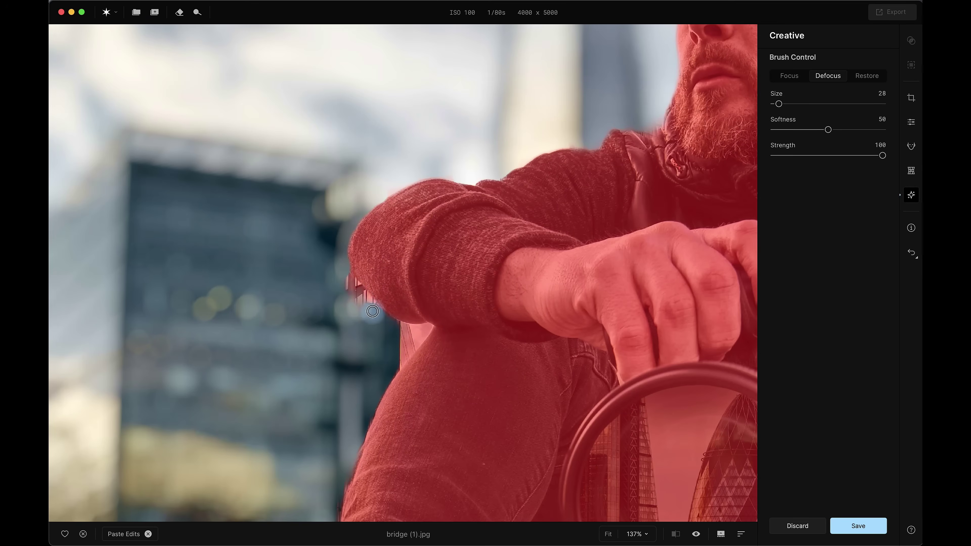
{"action": "scroll", "coordinate": [609, 261], "scroll_direction": "up", "scroll_amount": 10}
{"action": "key", "text": "bracketright"}
{"action": "key", "text": "bracketright"}
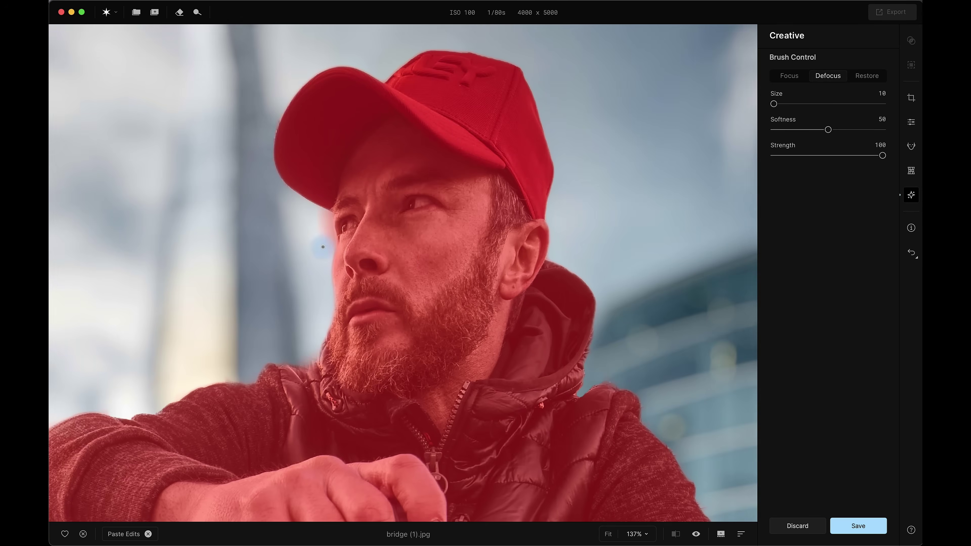
{"action": "scroll", "coordinate": [522, 260], "scroll_direction": "down", "scroll_amount": 15}
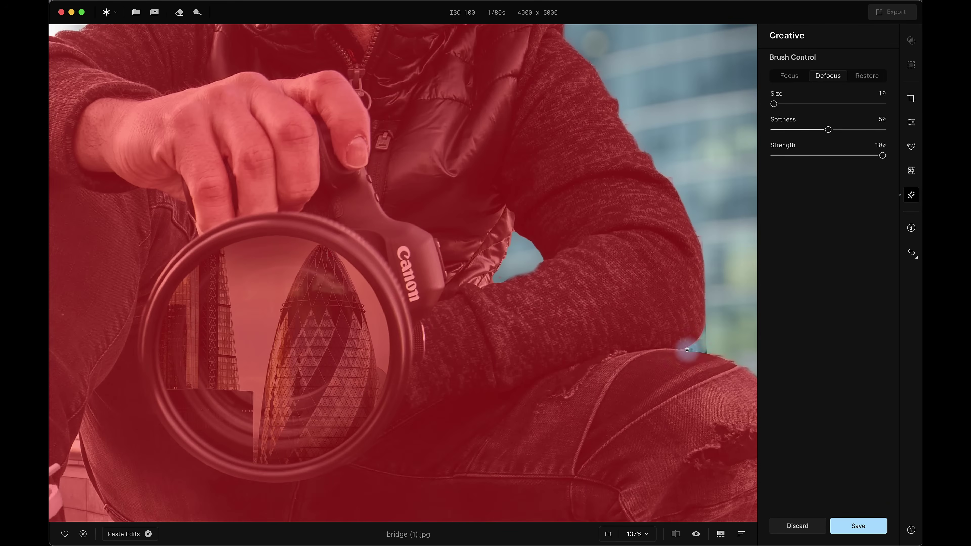
Set up a Focus brush with size 138 and softness 100 for the foreground, and discard the bokeh mask edits
{"action": "key", "text": "super+0"}
{"action": "left_click_drag", "start_coordinate": [828, 130], "coordinate": [881, 130]}
{"action": "left_click_drag", "start_coordinate": [773, 104], "coordinate": [809, 104]}
{"action": "left_click", "coordinate": [789, 75]}
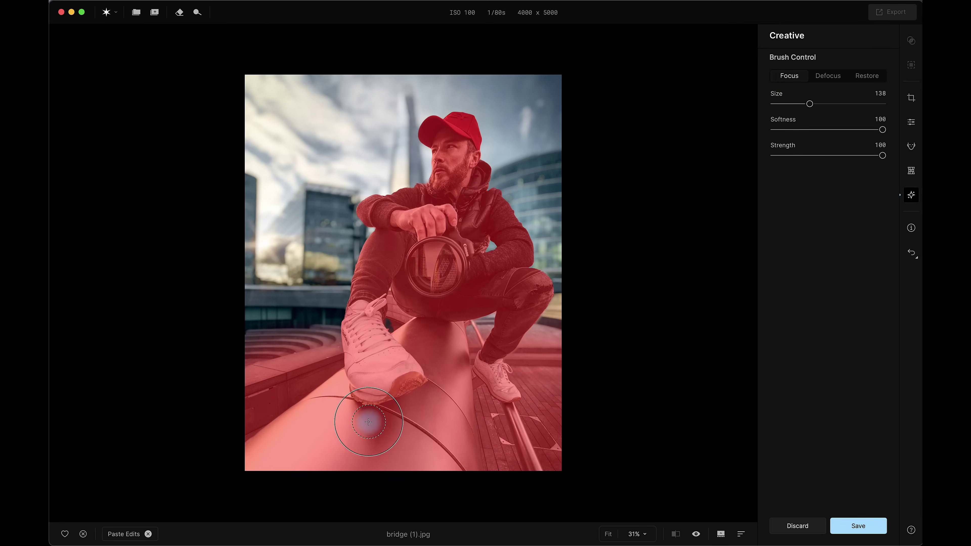
{"action": "left_click", "coordinate": [810, 527]}
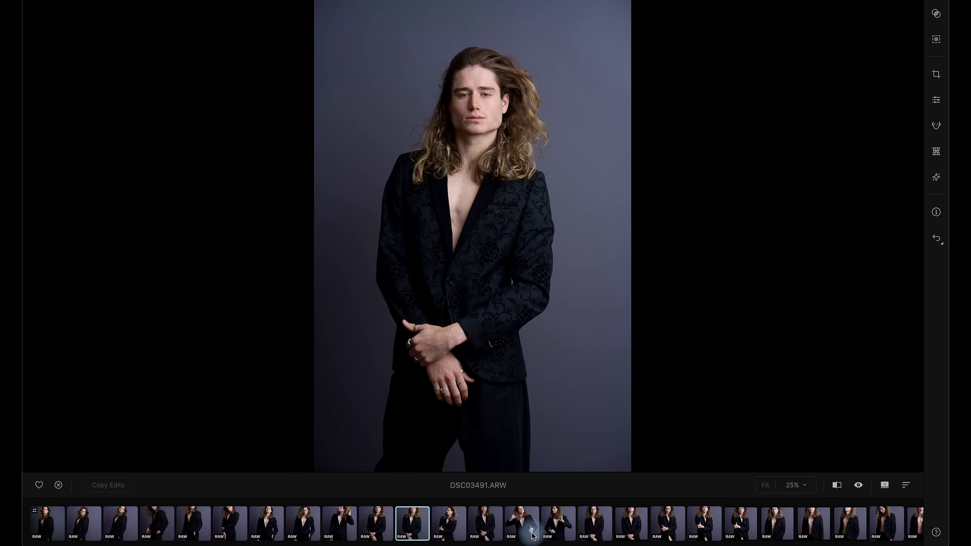
Browse several photos of the long-haired man's studio shoot and open the first one, DSC03481.ARW
{"action": "left_click", "coordinate": [664, 524]}
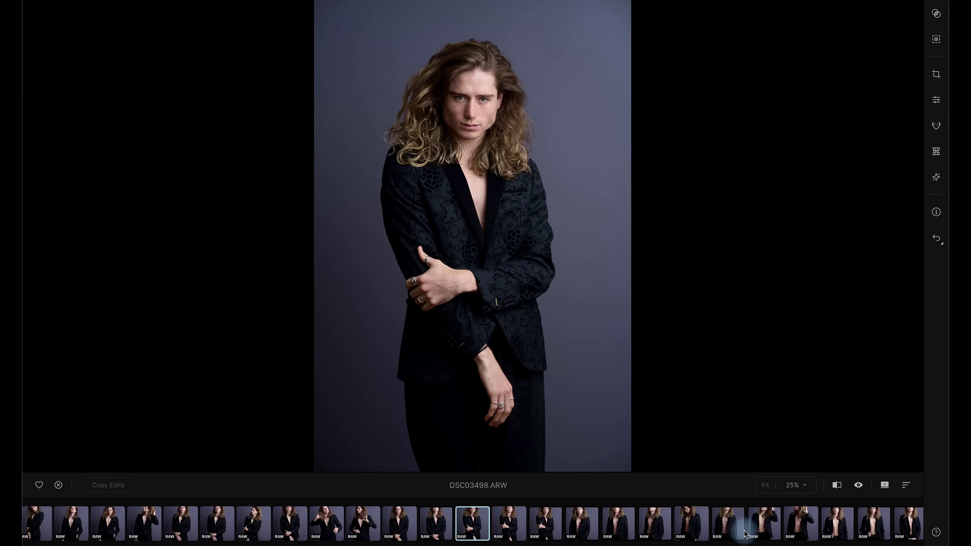
{"action": "left_click", "coordinate": [691, 523]}
{"action": "left_click", "coordinate": [859, 523]}
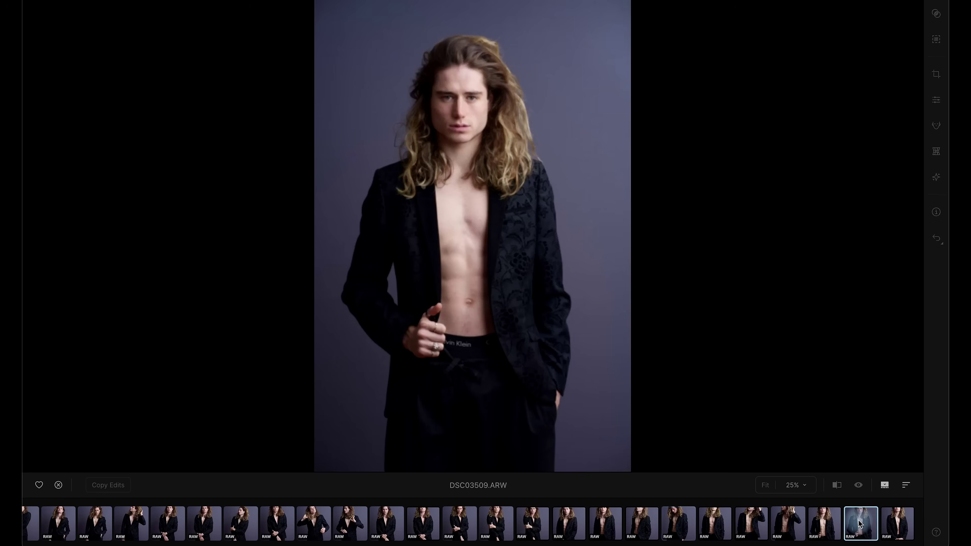
{"action": "scroll", "coordinate": [462, 522], "scroll_direction": "left", "scroll_amount": 10}
{"action": "left_click", "coordinate": [47, 523]}
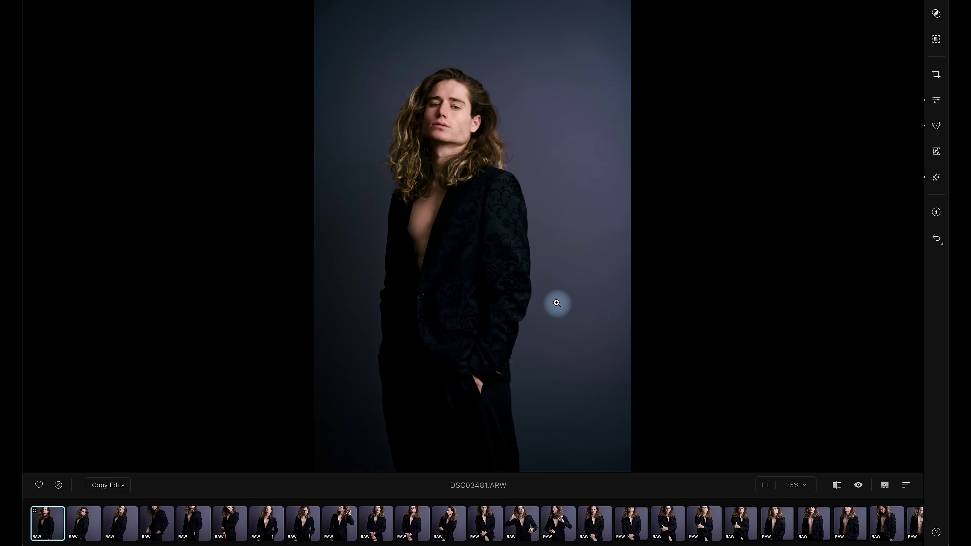
Review the Essentials adjustments and the Retouch settings, including Make Up, applied to DSC03481.ARW
{"action": "left_click", "coordinate": [936, 100]}
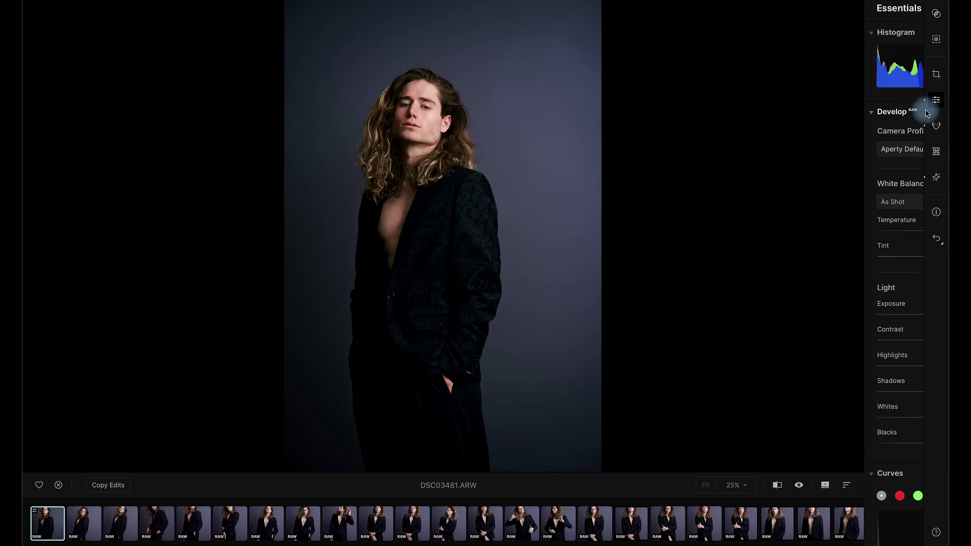
{"action": "scroll", "coordinate": [854, 223], "scroll_direction": "down", "scroll_amount": 5}
{"action": "scroll", "coordinate": [833, 261], "scroll_direction": "down", "scroll_amount": 5}
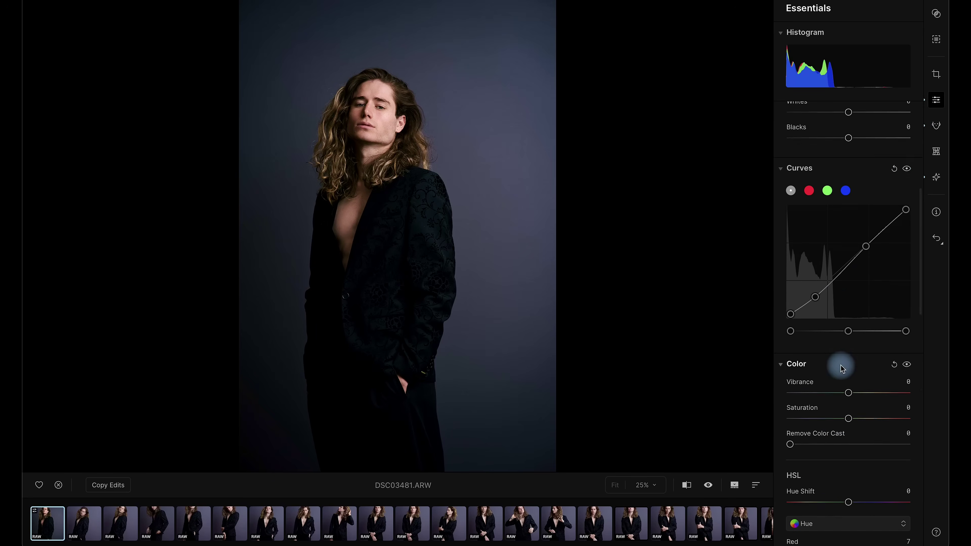
{"action": "left_click", "coordinate": [935, 126]}
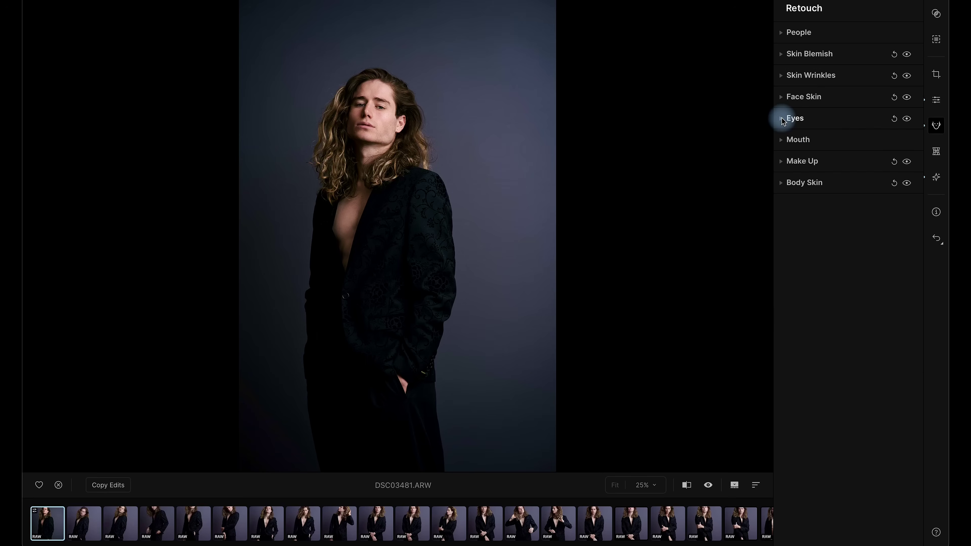
{"action": "scroll", "coordinate": [815, 310], "scroll_direction": "down", "scroll_amount": 5}
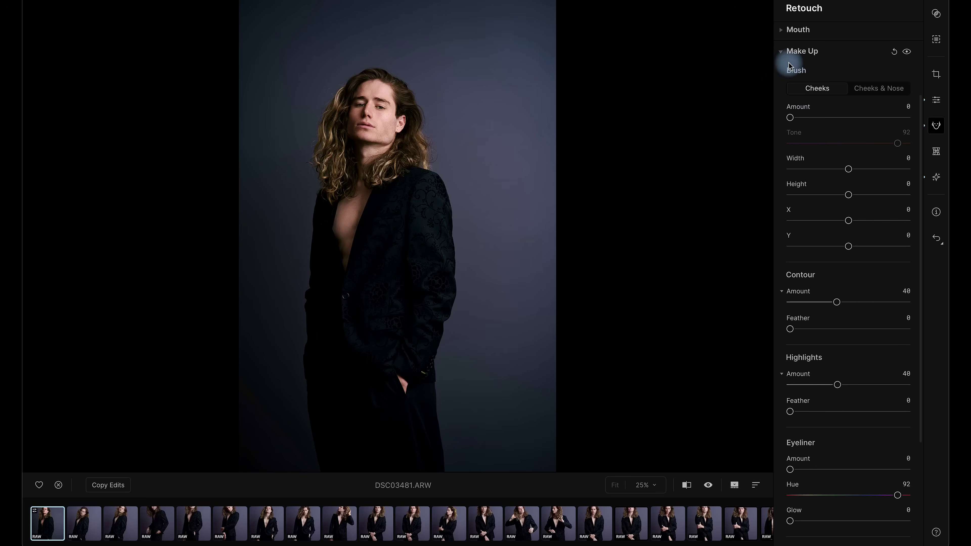
{"action": "left_click", "coordinate": [780, 54]}
{"action": "left_click", "coordinate": [780, 183]}
Compare the original and edited versions of DSC03481.ARW side by side, close up on the man's face
{"action": "key", "text": "backslash"}
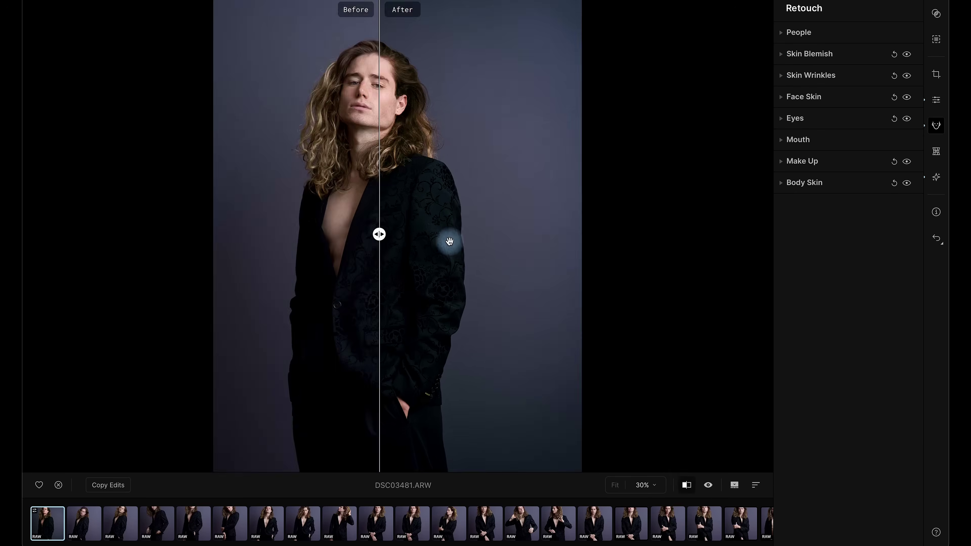
{"action": "left_click", "coordinate": [448, 240]}
{"action": "left_click_drag", "start_coordinate": [428, 119], "coordinate": [491, 325]}
{"action": "scroll", "coordinate": [490, 325], "scroll_direction": "down", "scroll_amount": 1}
{"action": "left_click_drag", "start_coordinate": [361, 234], "coordinate": [238, 251]}
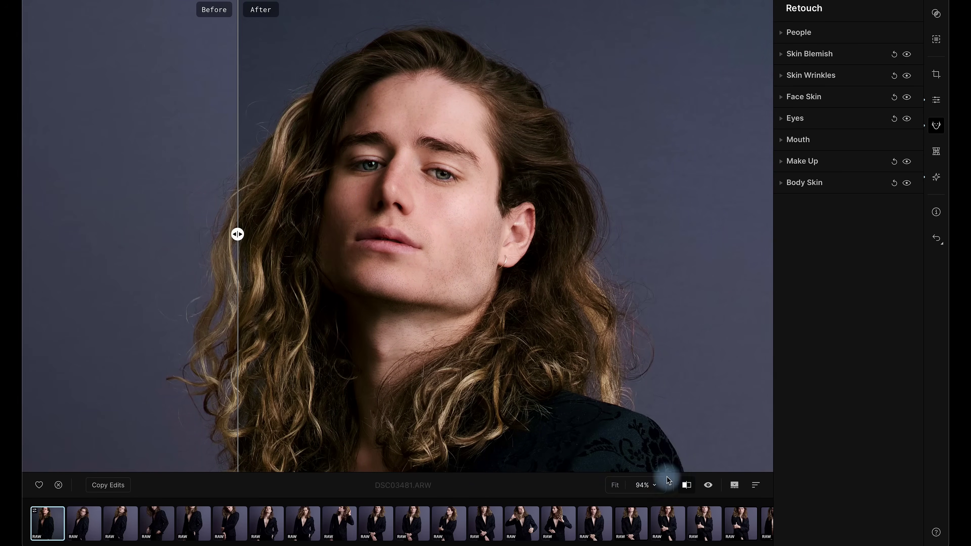
{"action": "left_click", "coordinate": [687, 484]}
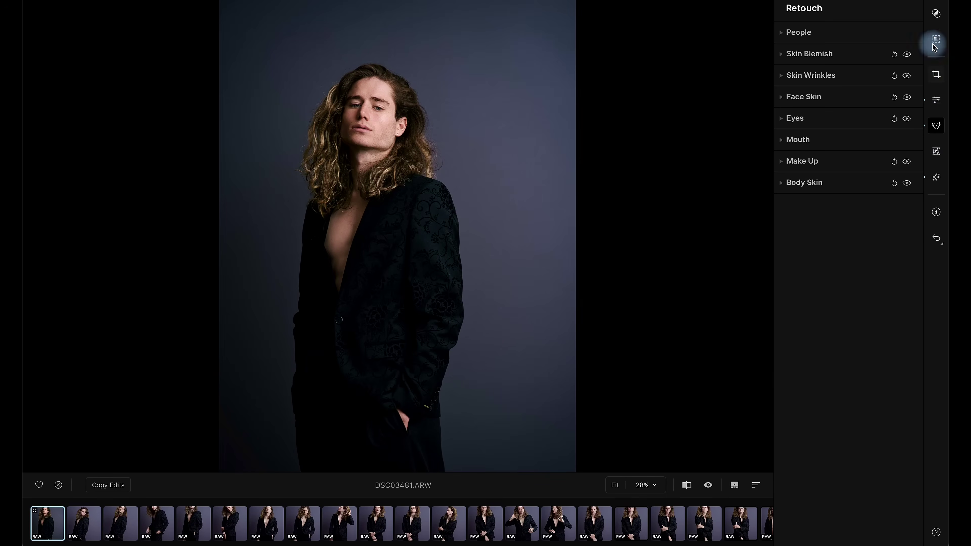
Save the photo's edits as a custom preset under a person's name, and apply it to DSC03482.ARW
{"action": "left_click", "coordinate": [935, 14]}
{"action": "left_click", "coordinate": [755, 8]}
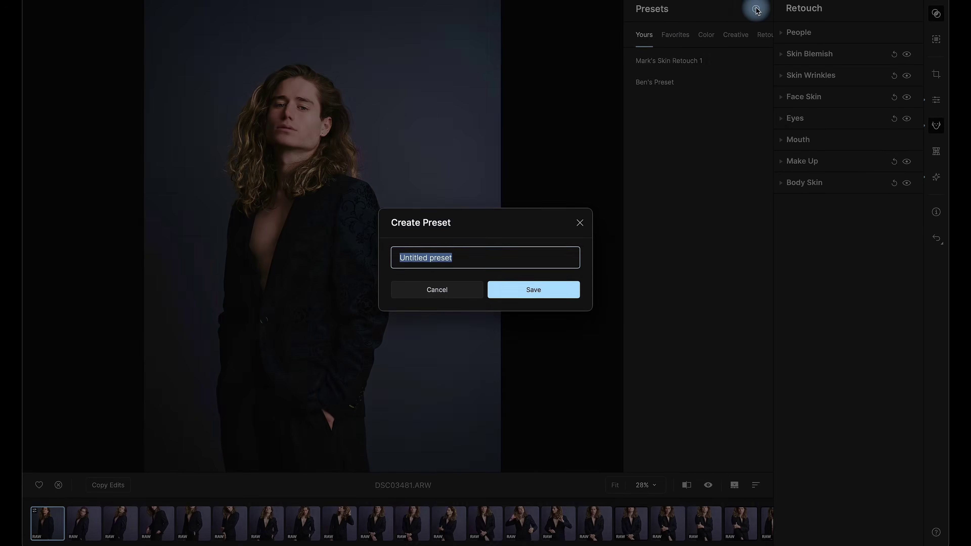
{"action": "type", "text": "Jay V"}
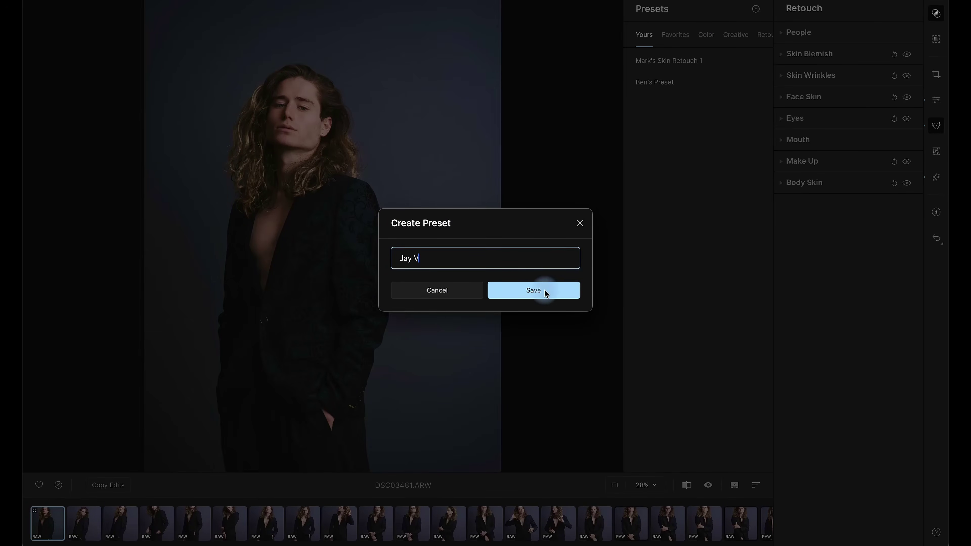
{"action": "left_click", "coordinate": [547, 293]}
{"action": "left_click", "coordinate": [84, 527]}
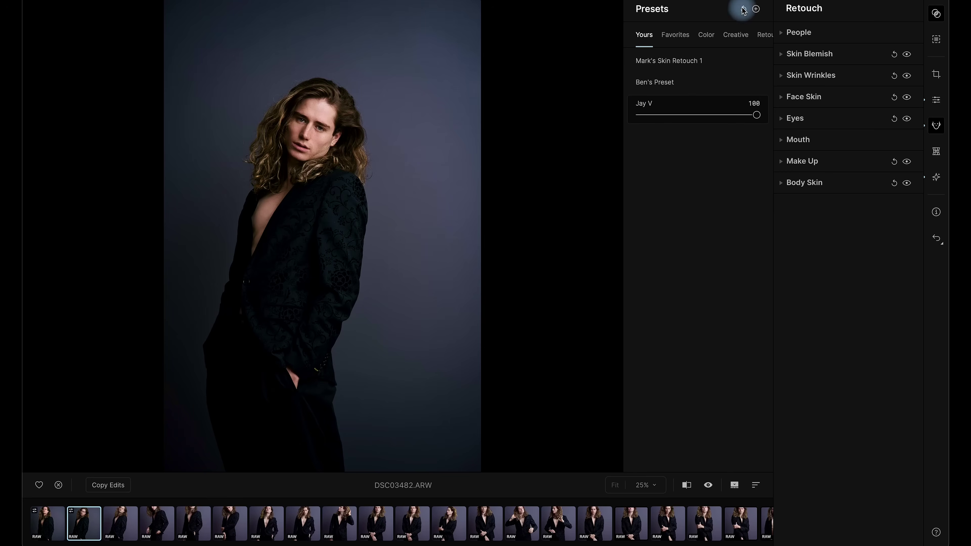
Copy the edits from DSC03481.ARW and paste them onto all the other photos of the shoot, starting with DSC03482.ARW
{"action": "left_click", "coordinate": [47, 533]}
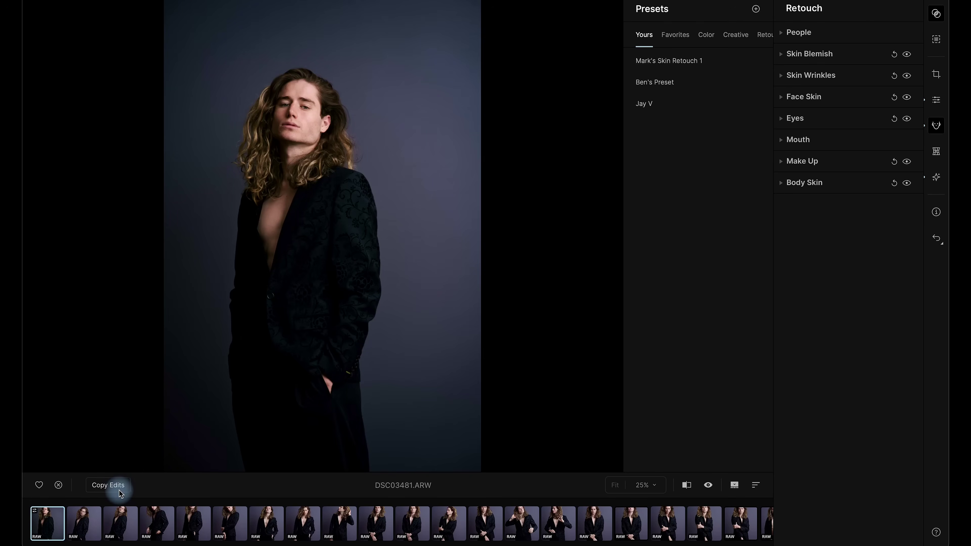
{"action": "left_click", "coordinate": [86, 528]}
{"action": "scroll", "coordinate": [661, 527], "scroll_direction": "right", "scroll_amount": 10}
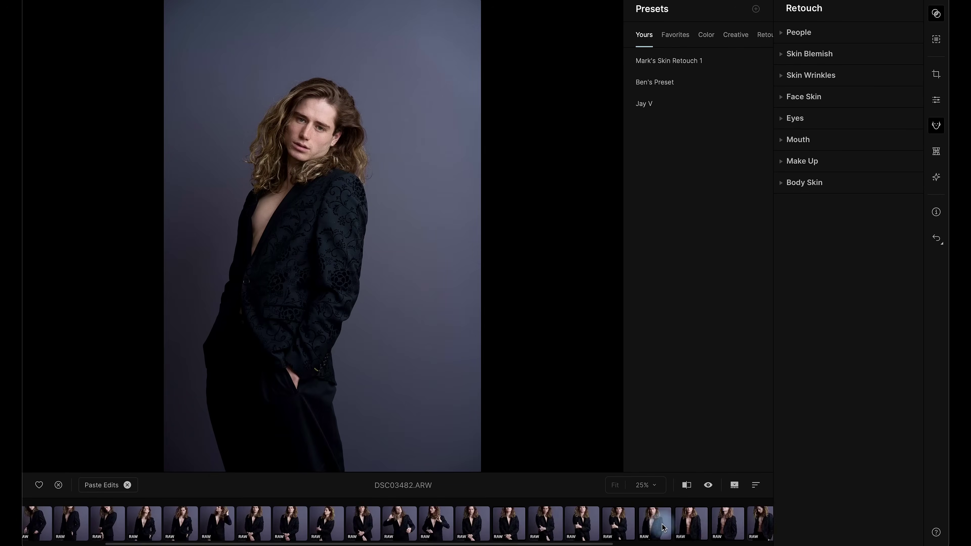
{"action": "left_click", "coordinate": [106, 485]}
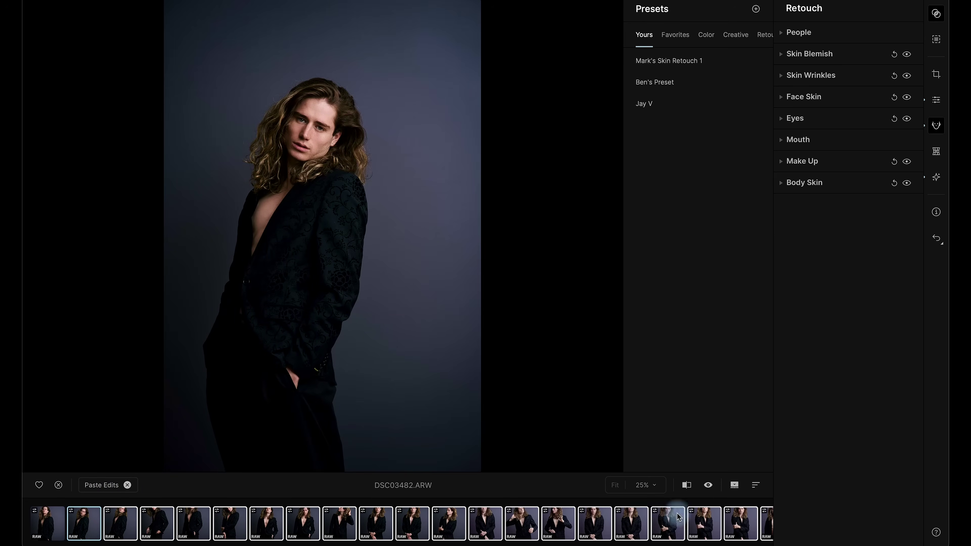
Browse the batch-edited photos across the shoot to check the pasted edits, returning to DSC03482.ARW
{"action": "scroll", "coordinate": [677, 517], "scroll_direction": "right", "scroll_amount": 5}
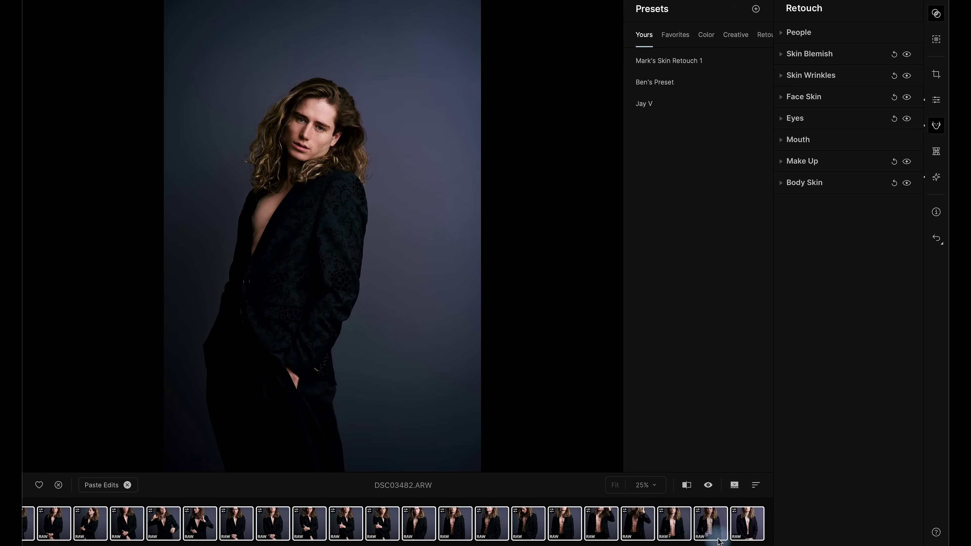
{"action": "left_click", "coordinate": [490, 524]}
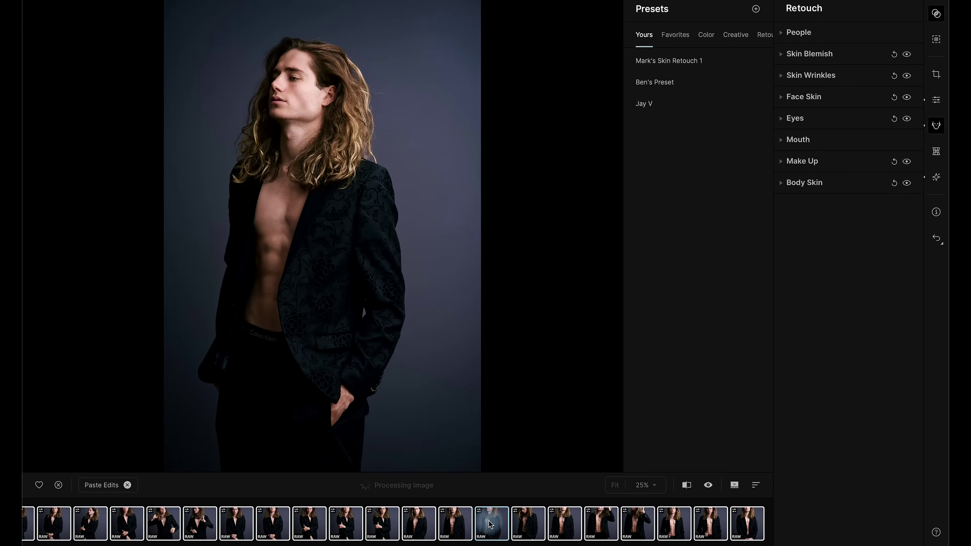
{"action": "key", "text": "Right"}
{"action": "key", "text": "Right"}
{"action": "key", "text": "Right"}
{"action": "key", "text": "Right"}
{"action": "key", "text": "Right"}
{"action": "scroll", "coordinate": [230, 523], "scroll_direction": "left", "scroll_amount": 3}
{"action": "left_click", "coordinate": [269, 525]}
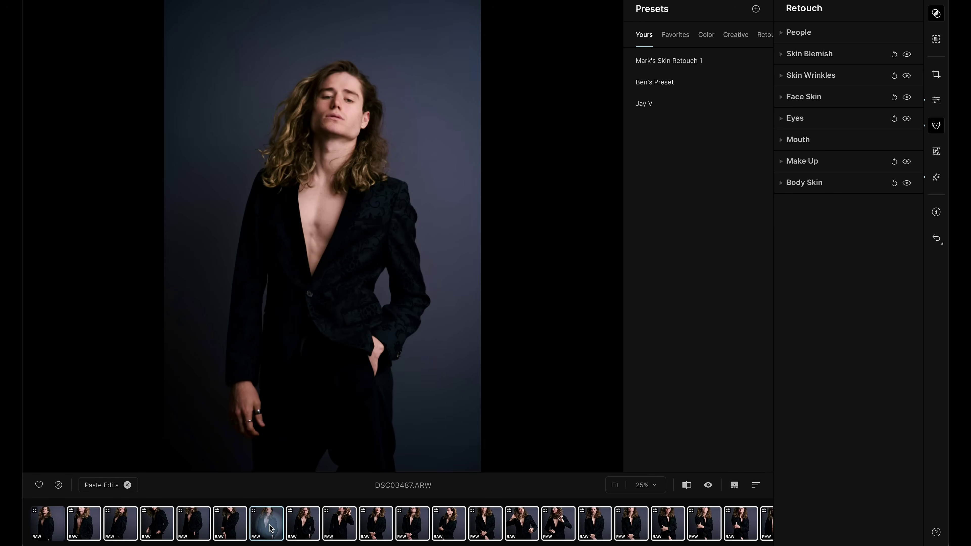
{"action": "left_click", "coordinate": [91, 531]}
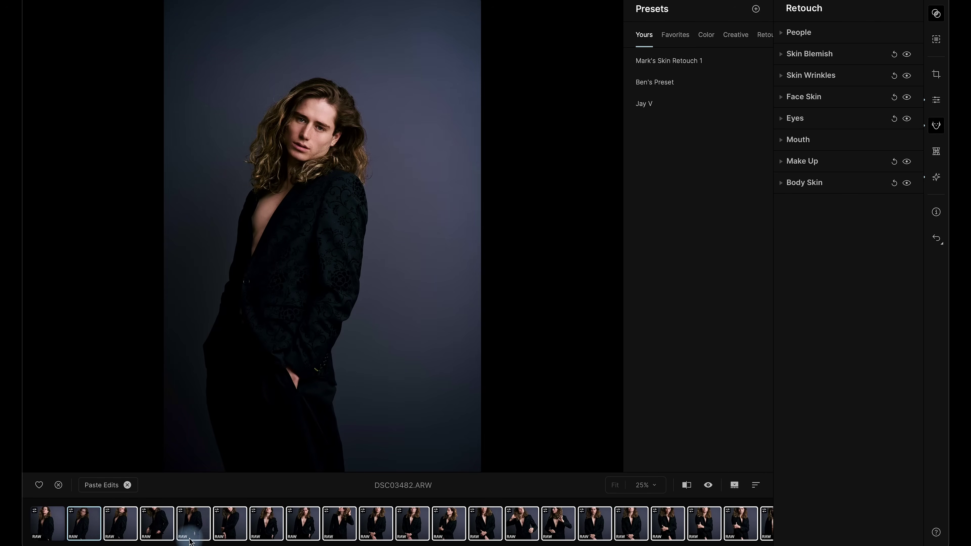
Open DSC03488.ARW and compare its original and edited versions side by side, close up on the face
{"action": "left_click", "coordinate": [303, 526]}
{"action": "scroll", "coordinate": [360, 136], "scroll_direction": "up", "scroll_amount": 5}
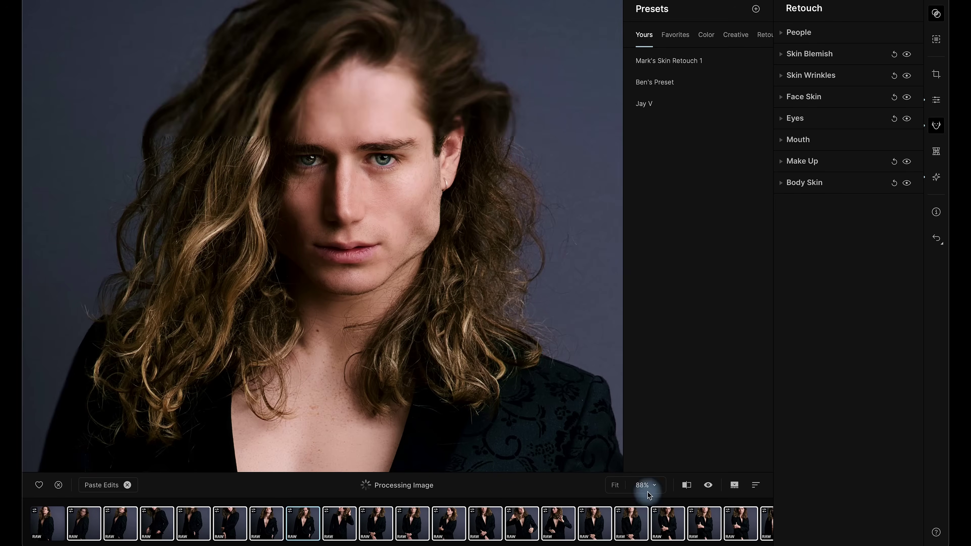
{"action": "key", "text": "backslash"}
{"action": "left_click_drag", "start_coordinate": [130, 173], "coordinate": [138, 346]}
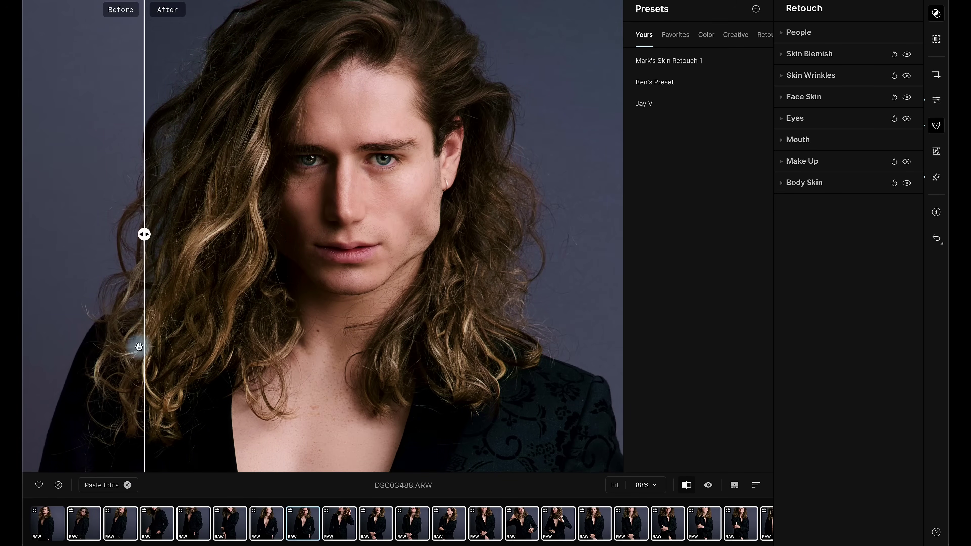